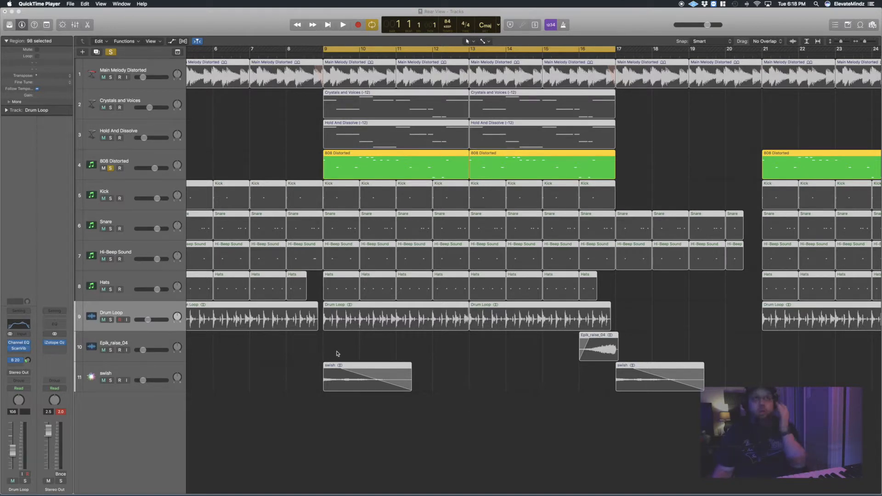
- Select the 808 Distorted track
click(143, 158)
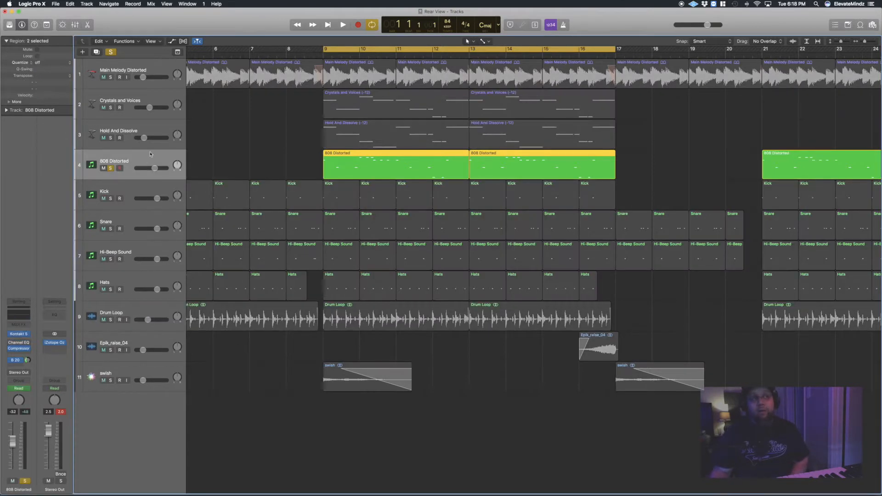
- Insert the Distortion effect on the 808 Distorted track and reposition its window over the arrangement
click(28, 355)
mouse_move(41, 428)
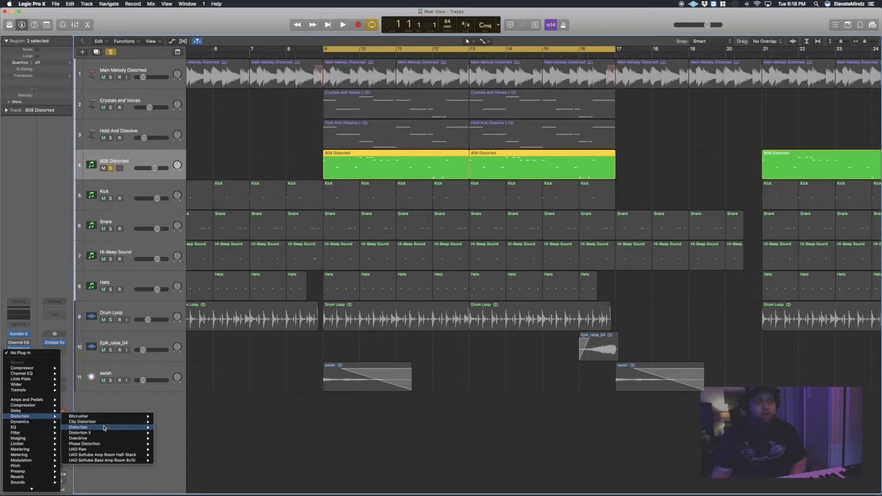
click(168, 428)
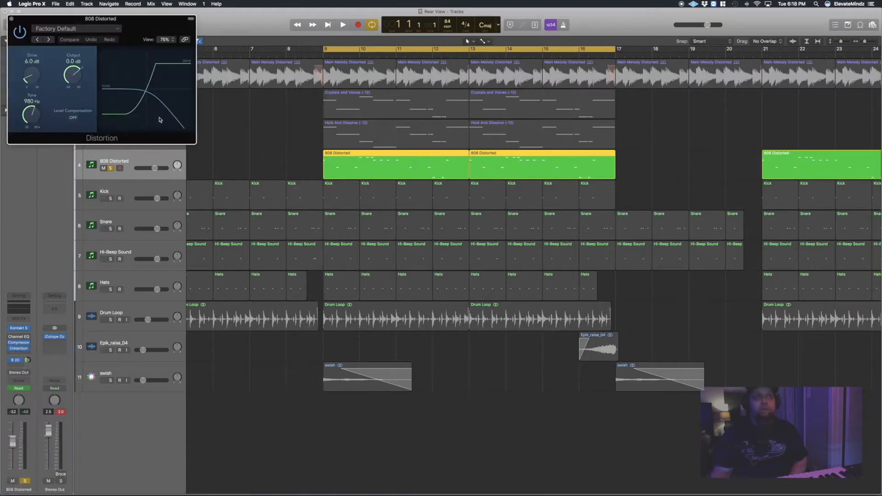
drag(144, 26, 385, 280)
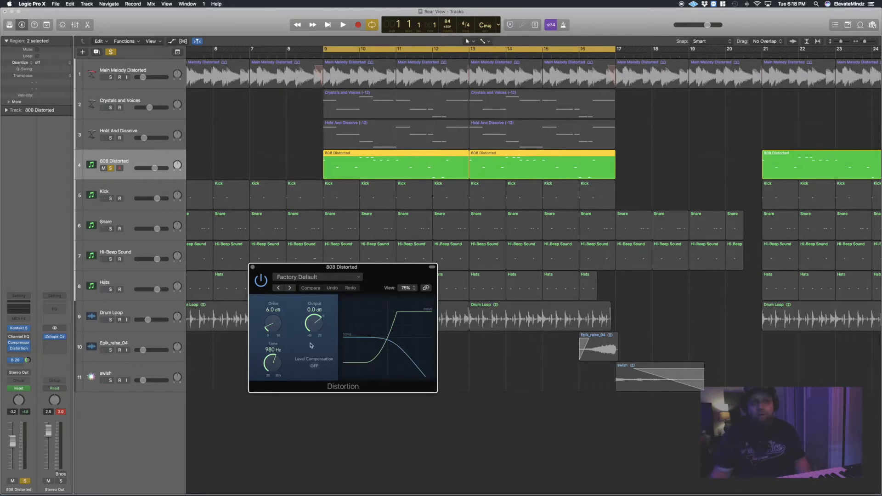
- Close the Distortion window and remove the effect from the 808 Distorted track
click(253, 267)
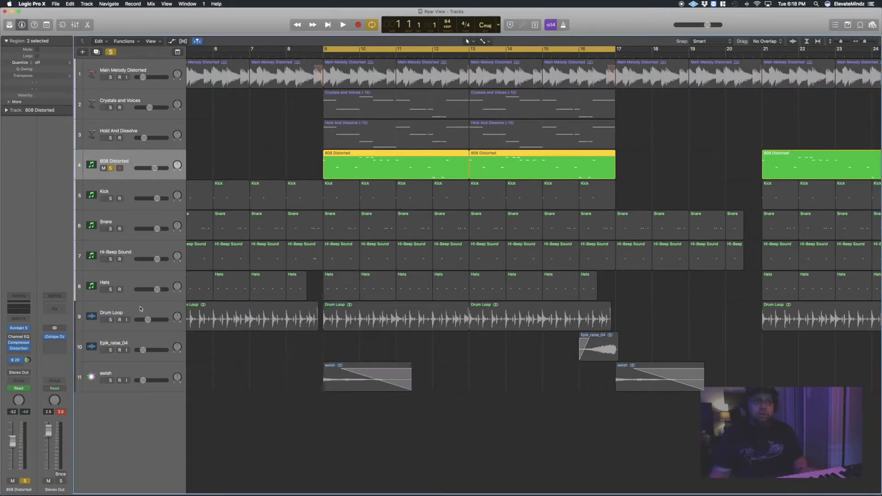
click(29, 349)
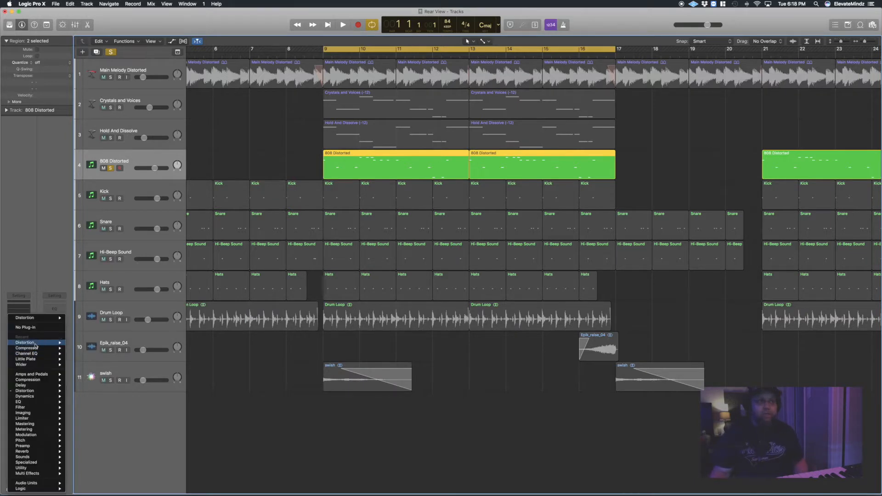
click(40, 331)
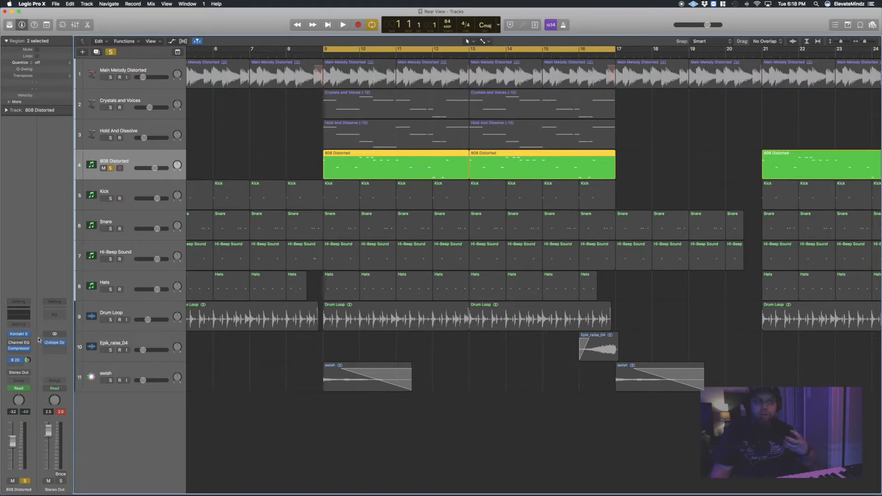
- Insert Creative Intent's Tantrum in stereo on the 808 Distorted track and reposition its window over the arrangement
click(29, 350)
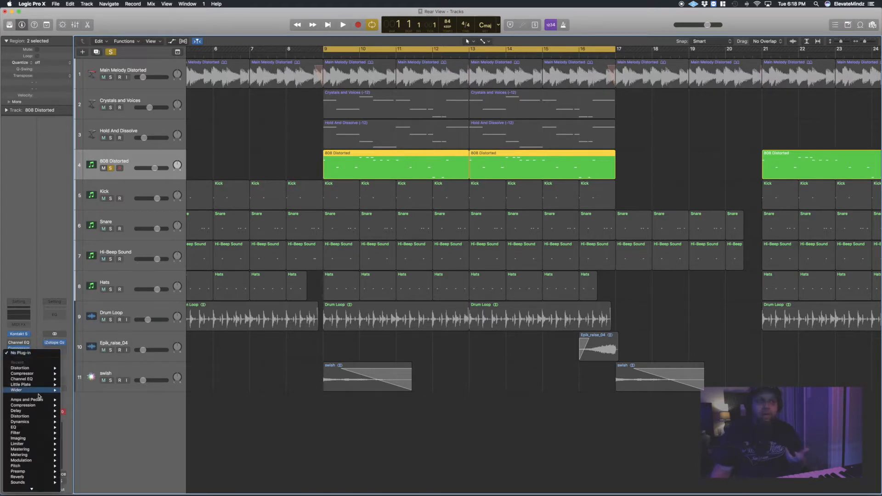
mouse_move(41, 401)
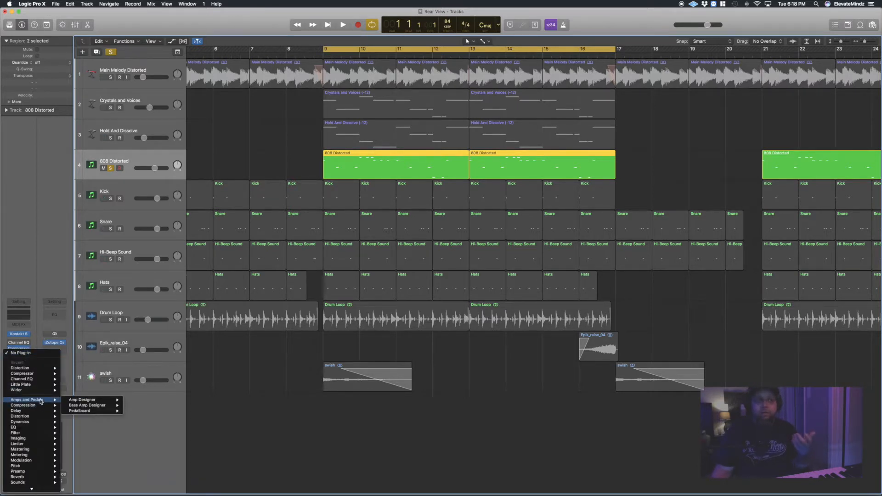
mouse_move(38, 417)
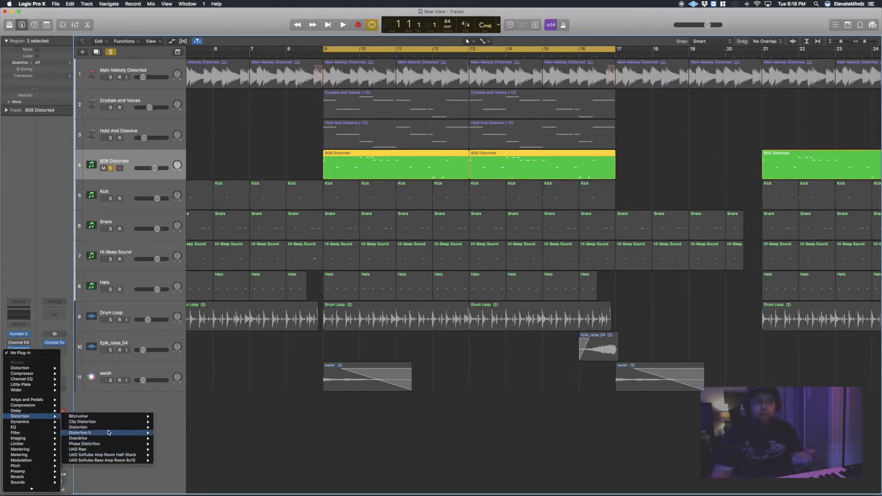
mouse_move(109, 432)
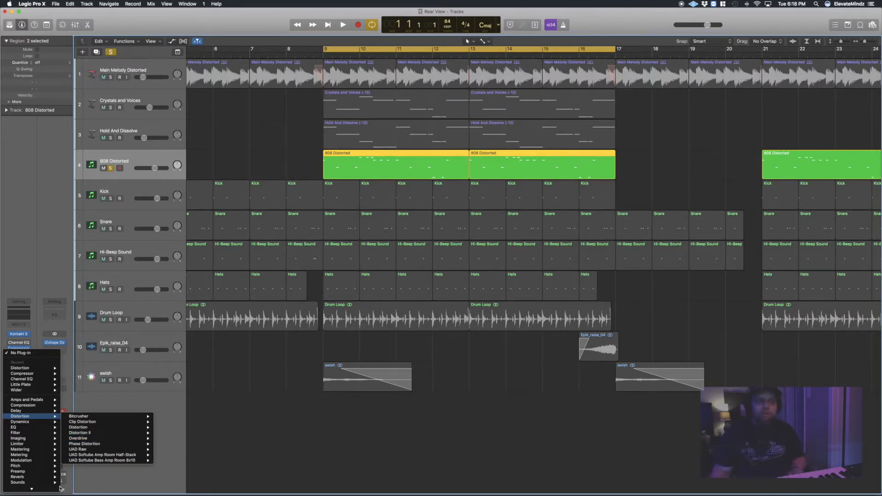
mouse_move(46, 483)
mouse_move(101, 451)
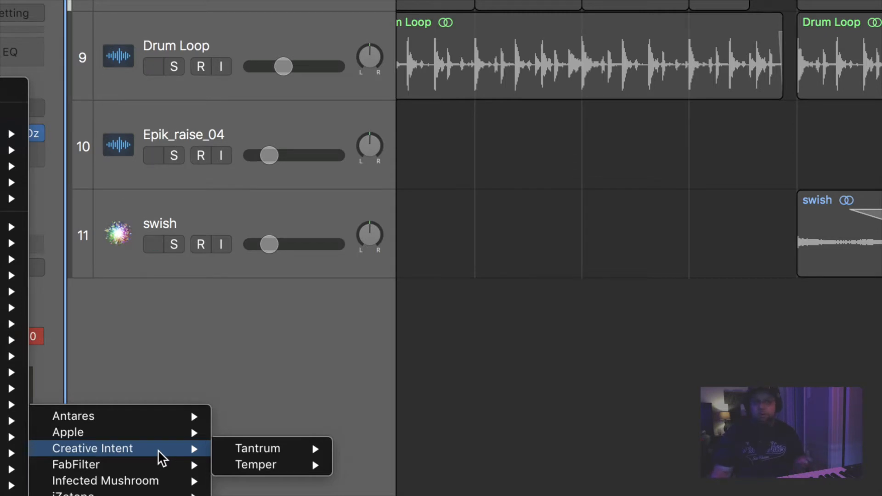
mouse_move(289, 451)
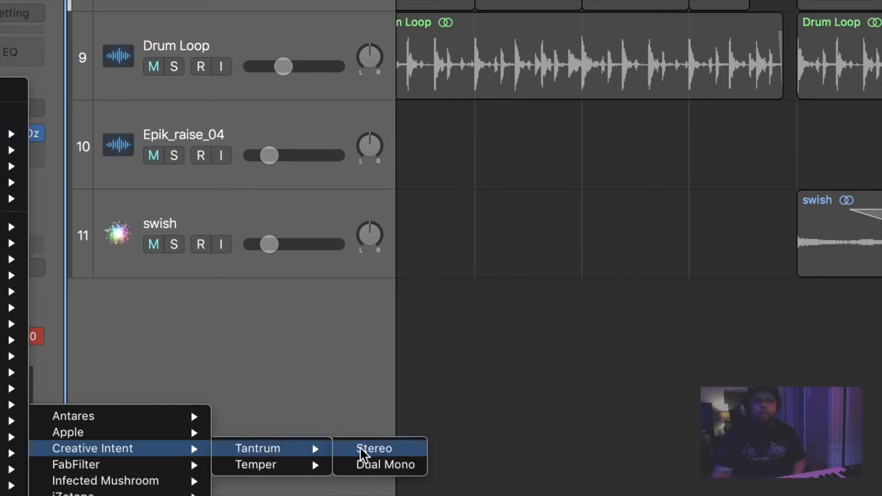
click(360, 448)
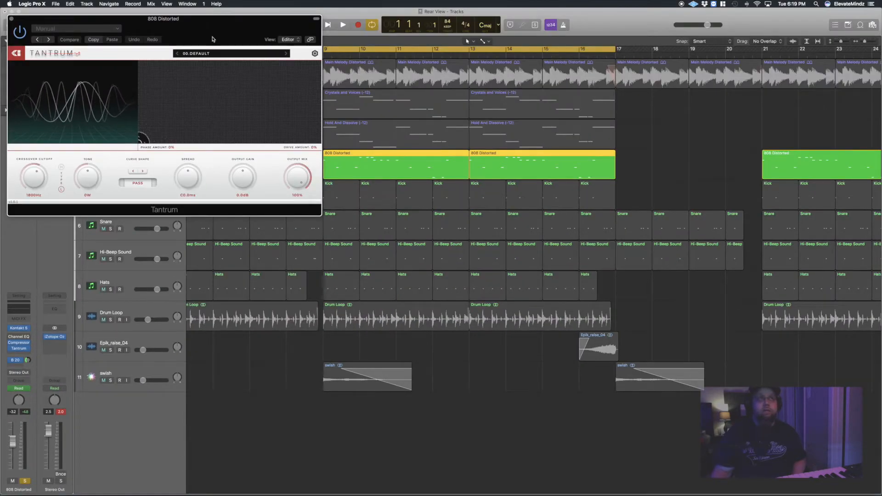
drag(213, 39, 480, 170)
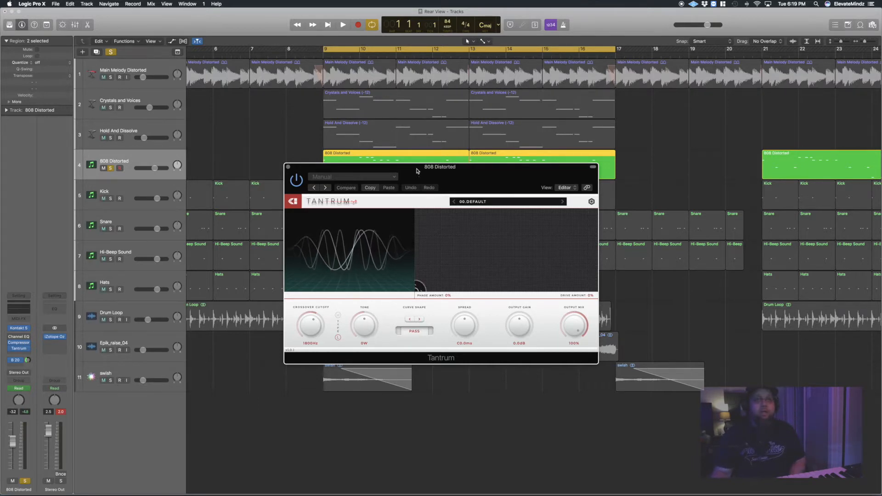
drag(418, 171, 376, 166)
- Play the soloed 808 and inspect the Compressor's settings on its channel
click(332, 174)
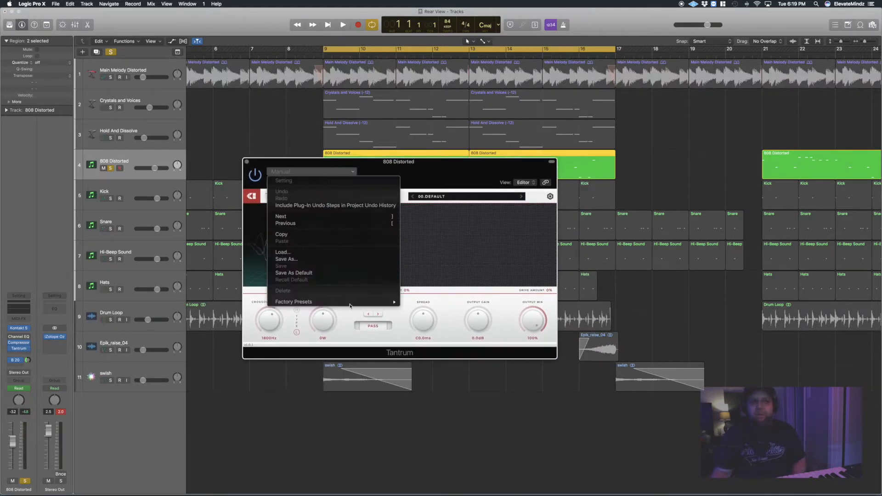
click(472, 168)
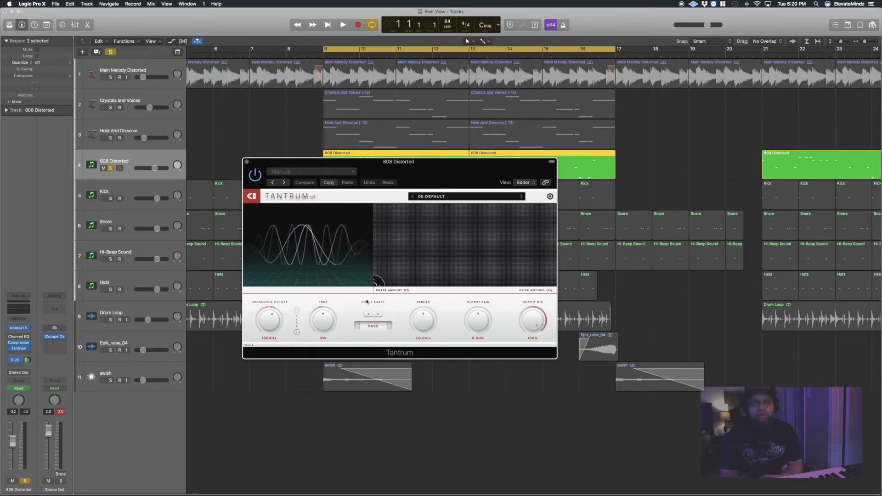
key(space)
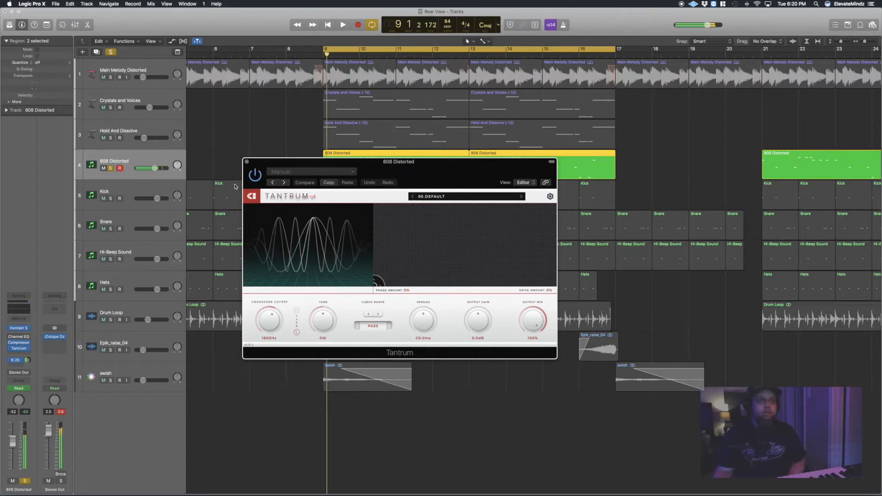
key(space)
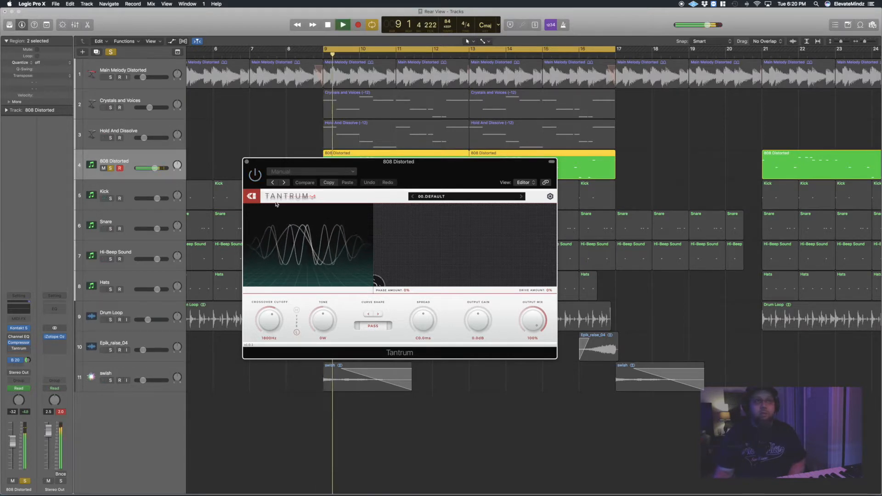
click(19, 342)
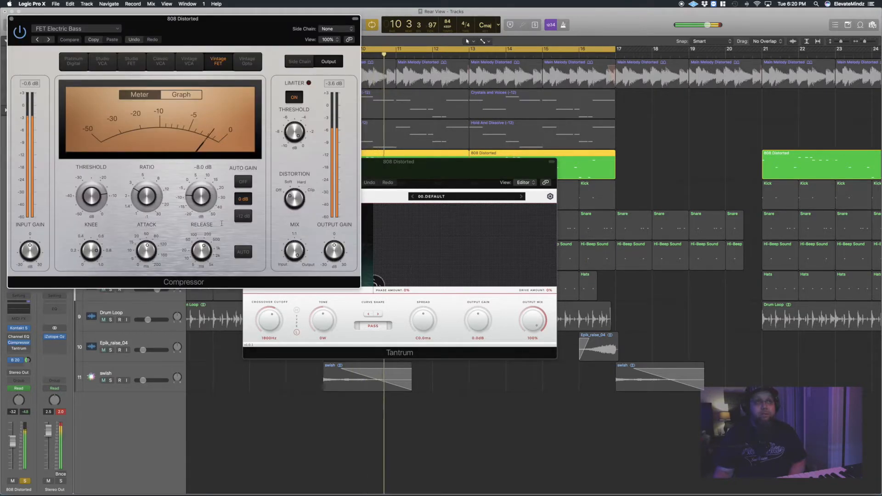
click(12, 19)
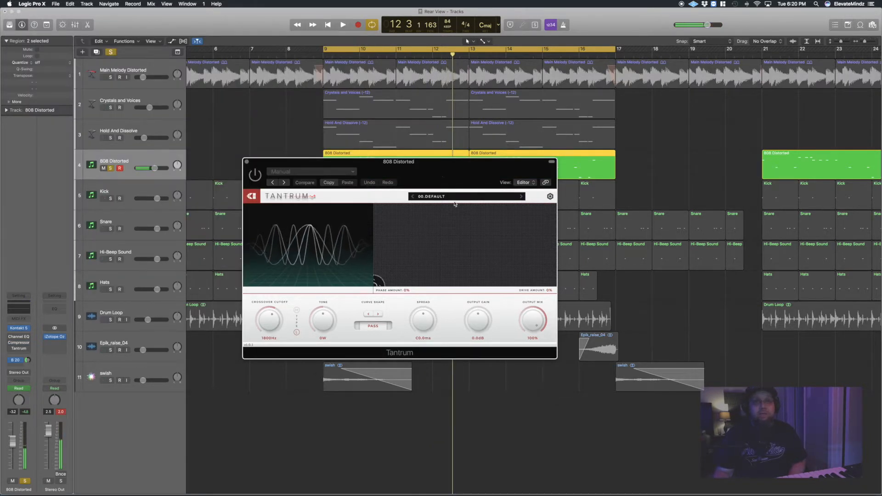
- Lower Tantrum's output gain to about -4.2 dB while listening to the 808
drag(476, 323, 474, 350)
key(space)
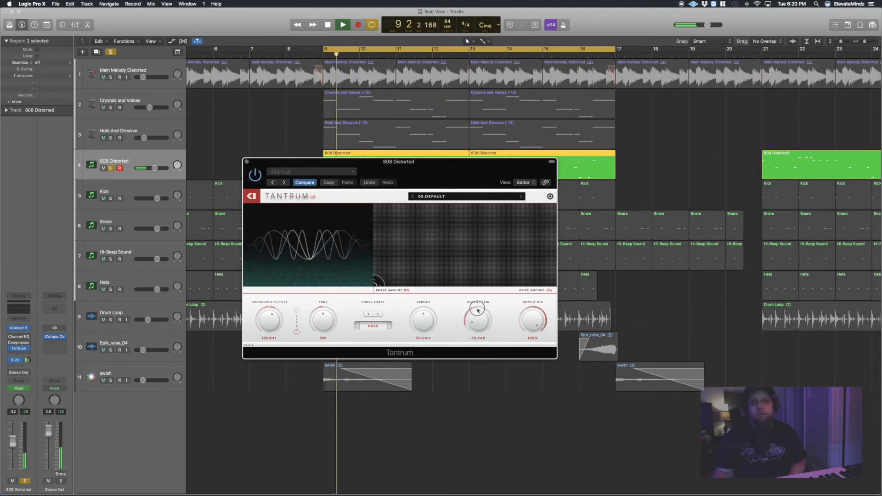
drag(477, 300, 476, 286)
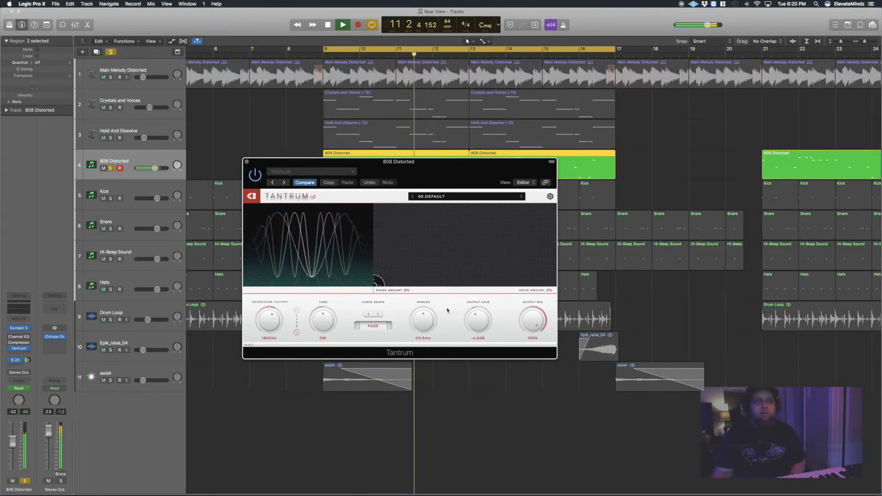
key(space)
- Load Tantrum's Classic Fuzz factory preset and audition the 808, turning off the track's B 20 send
click(312, 172)
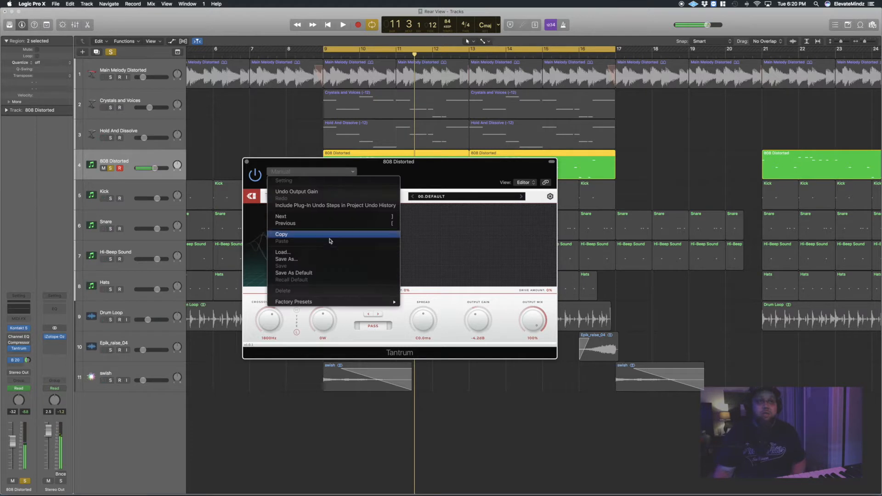
mouse_move(320, 304)
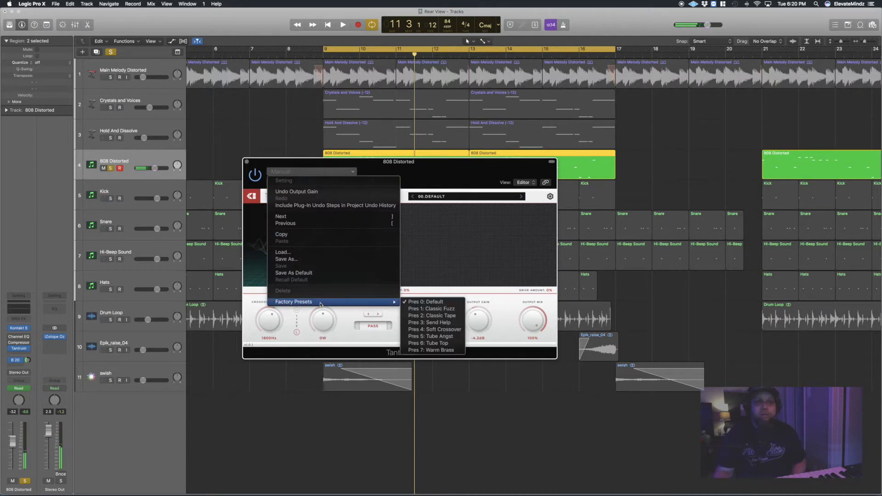
click(453, 310)
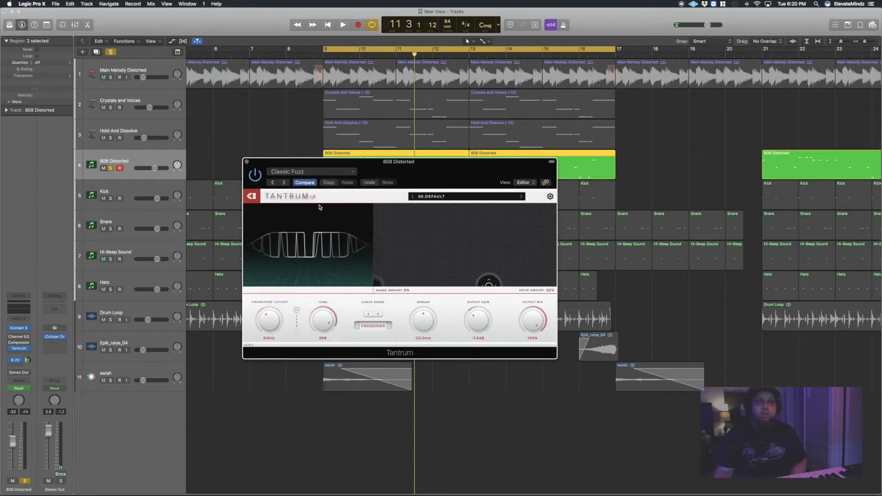
key(space)
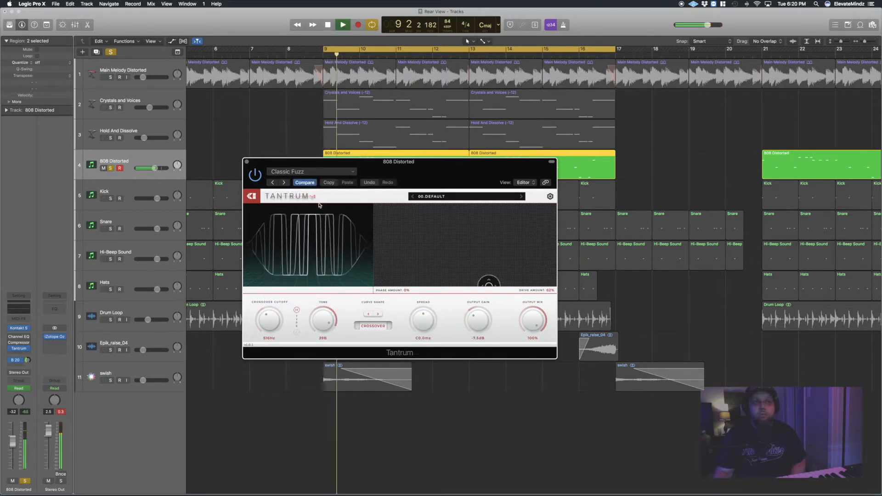
key(space)
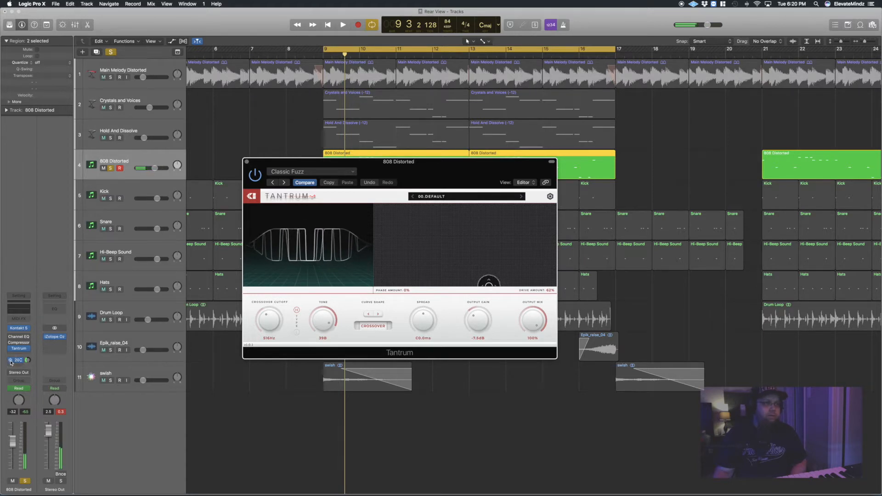
key(space)
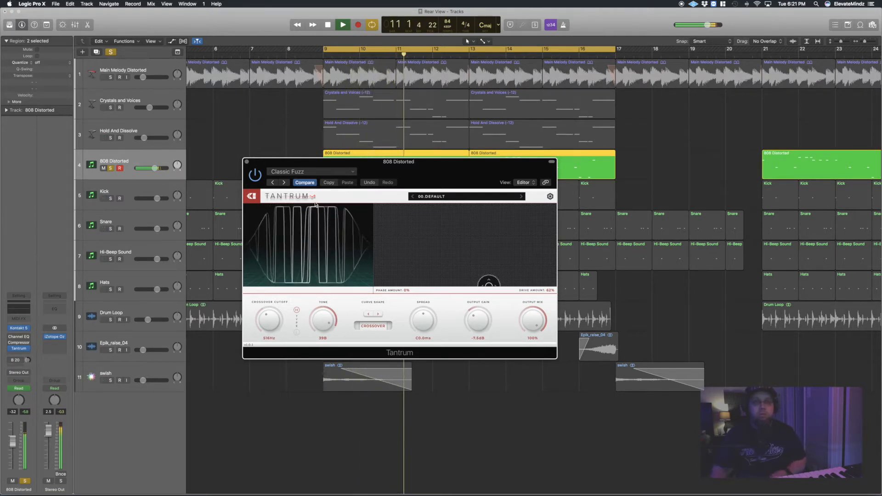
key(space)
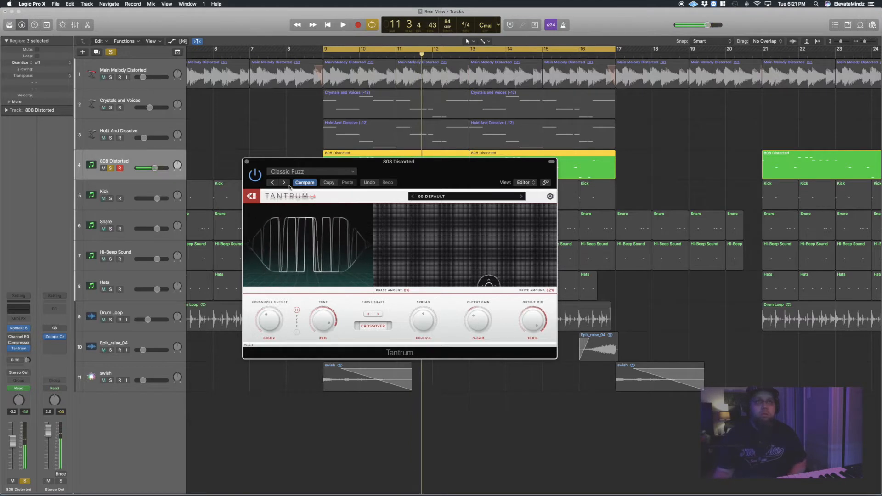
- Audition Tantrum's Classic Tape preset on the 808, and switch to the Send Help preset
click(287, 185)
key(space)
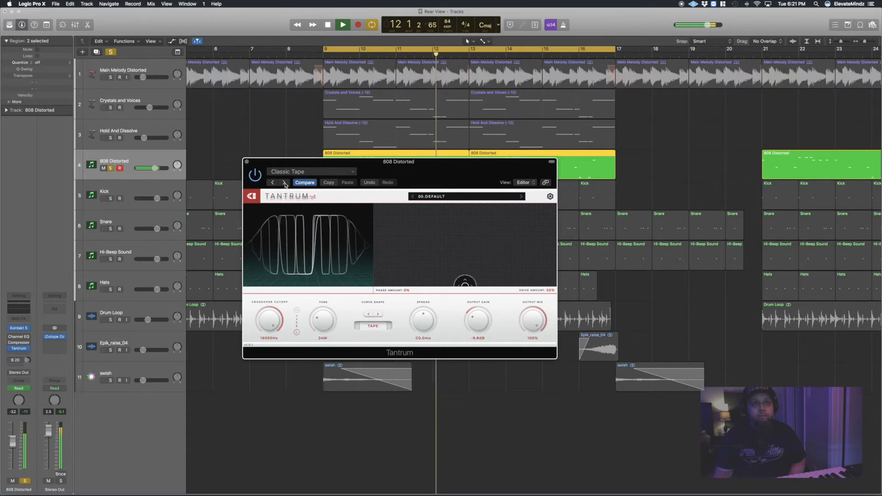
click(285, 183)
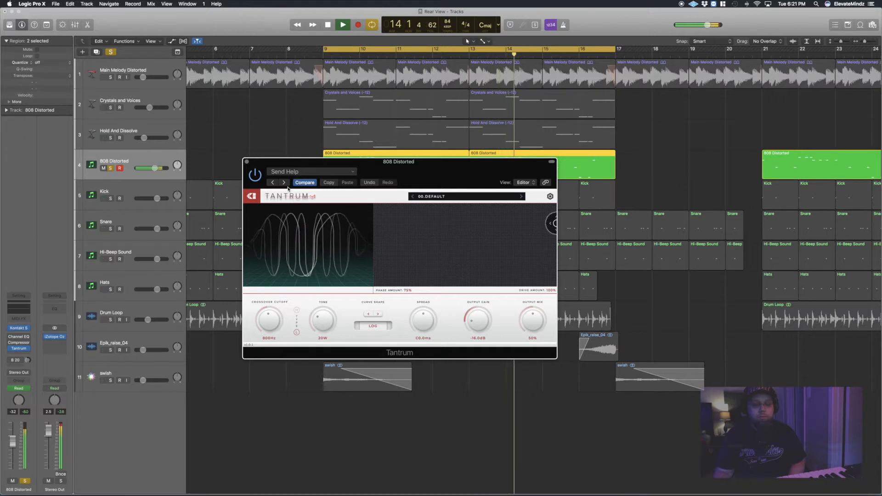
key(space)
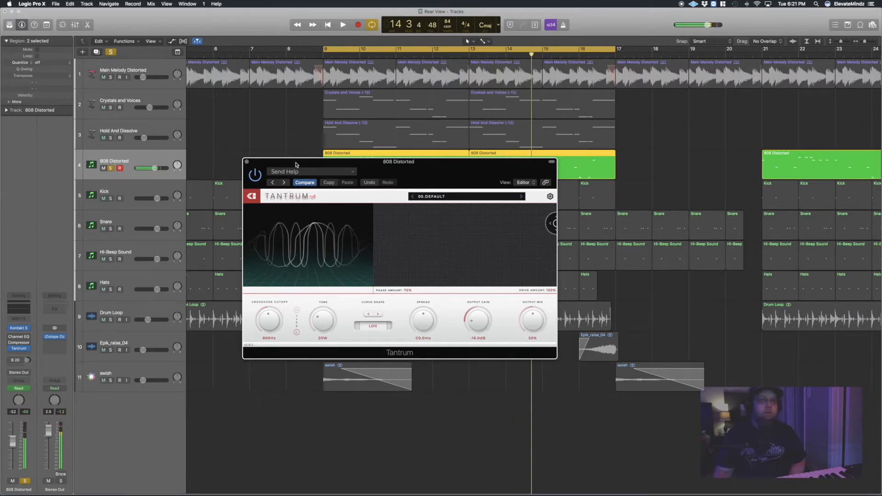
- Move the Tantrum window clear of the upper tracks and solo Kick, Snare, Hi-Beep Sound and Hats along with the 808
drag(296, 165, 279, 257)
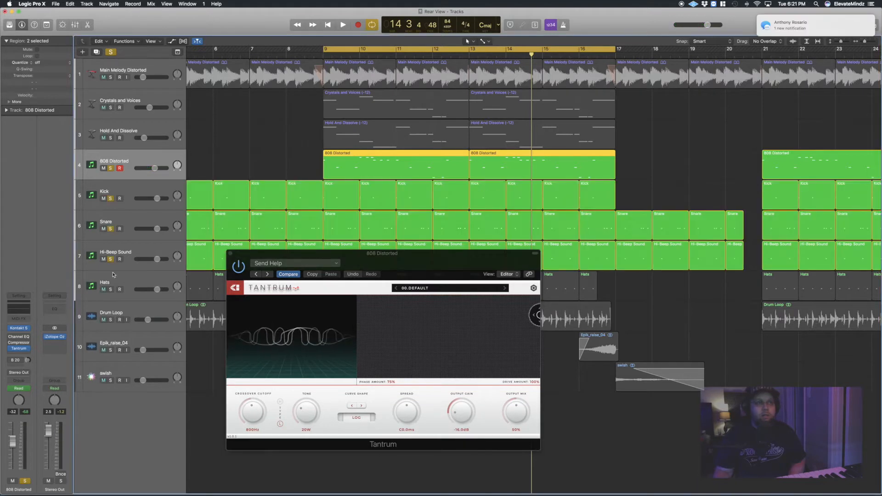
click(110, 289)
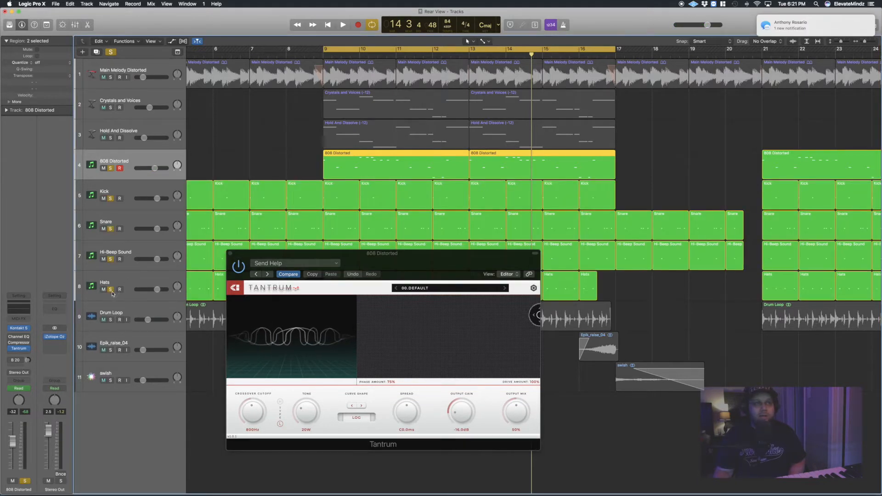
- Solo the Drum Loop track too and play the drums with the 808, keeping the Tantrum window clear of the solo controls
click(111, 319)
drag(395, 256, 242, 258)
key(space)
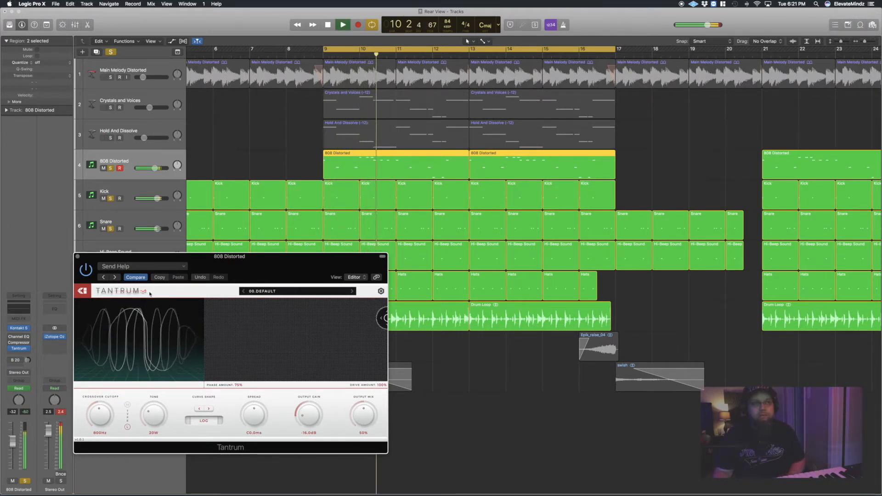
- Audition Tantrum's Soft Crossover, Tube Angst and Warm Brass presets with the drums, lowering Warm Brass's output gain to about -7.8 dB
click(115, 277)
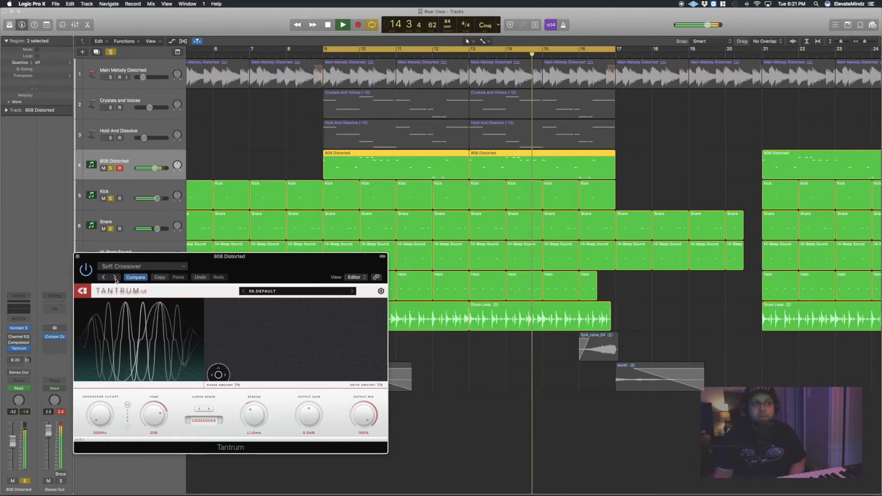
click(115, 277)
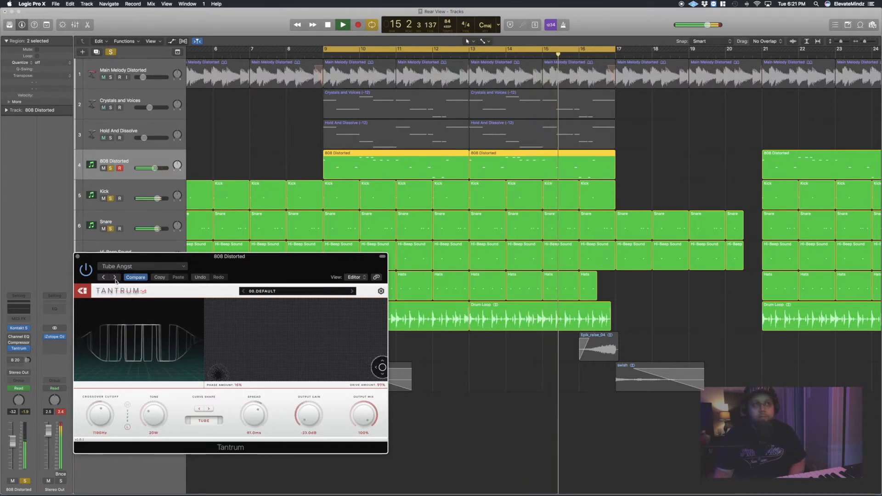
click(115, 277)
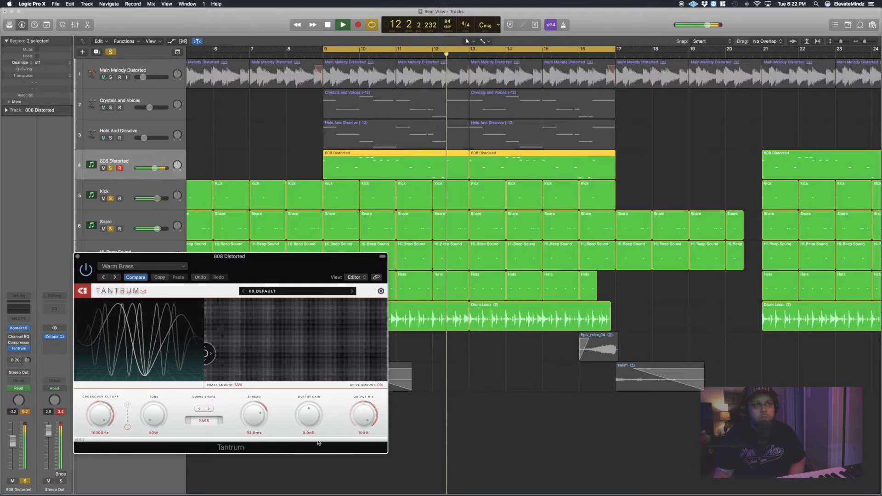
drag(311, 418, 312, 437)
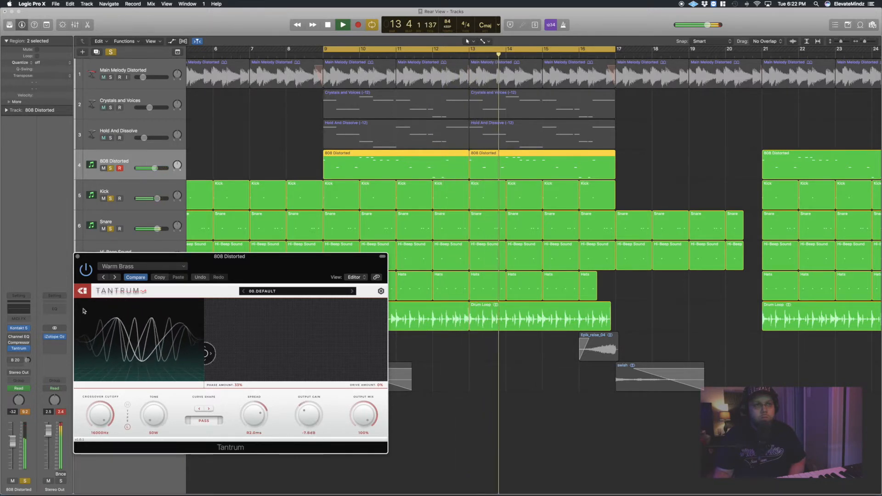
- Audition the Default preset with slightly reduced output gain, switch to Classic Fuzz, and stop playback
click(116, 277)
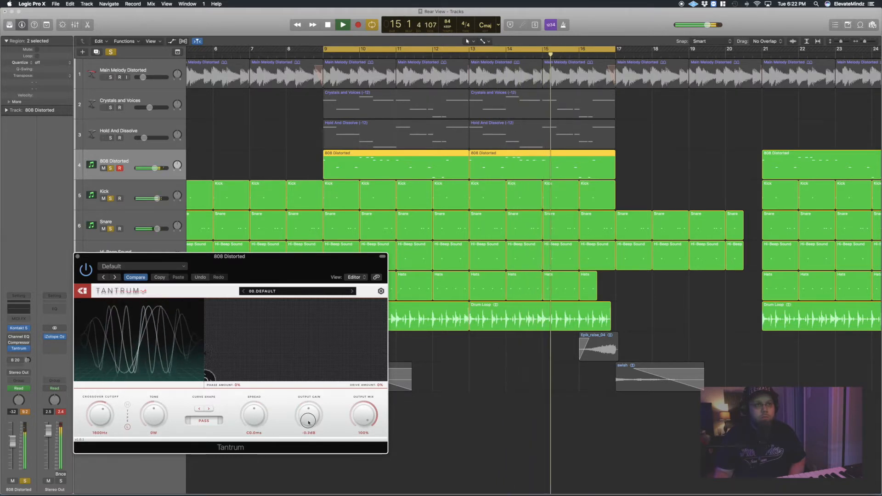
drag(308, 422, 308, 428)
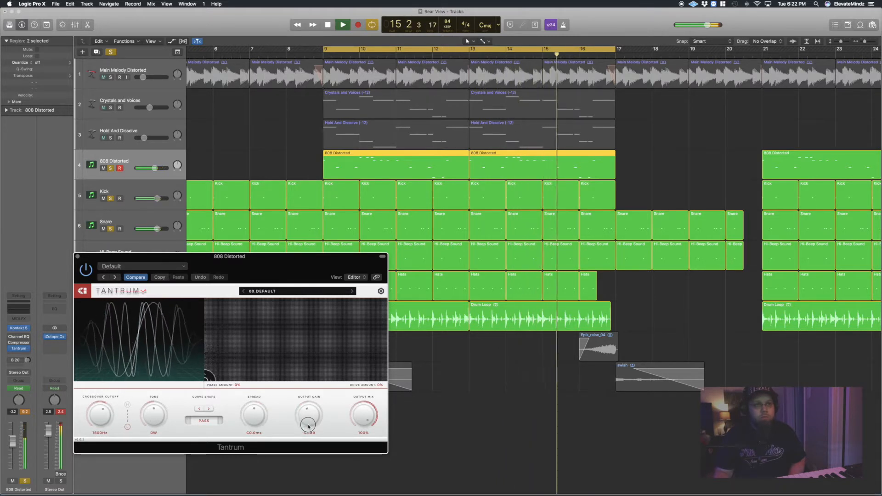
click(115, 277)
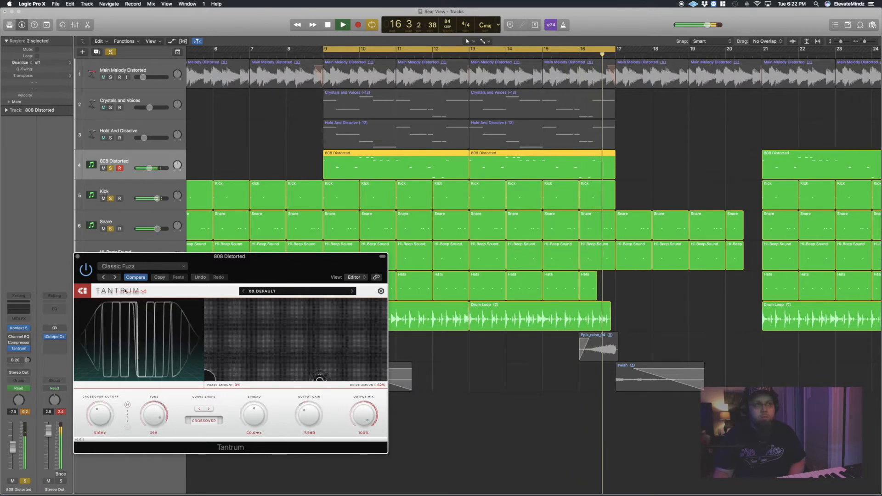
key(space)
- Load Tantrum's Default factory preset and set its phase amount to 24% and drive amount to about 5%
click(132, 267)
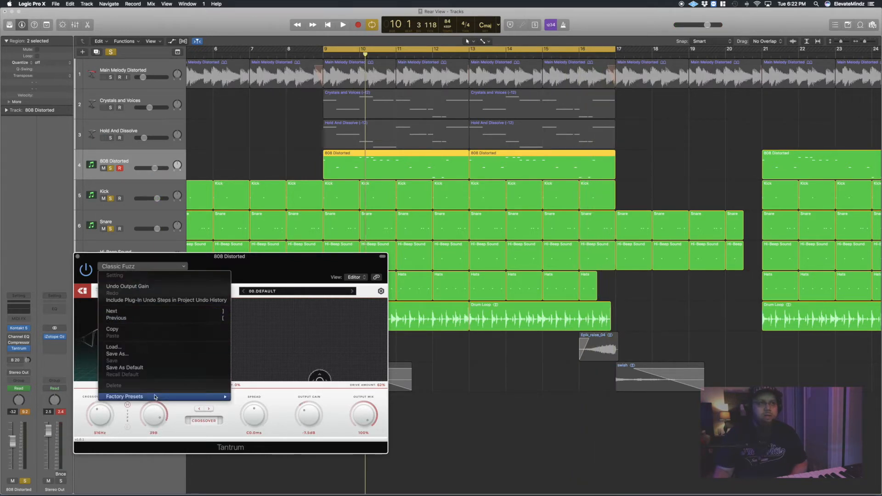
mouse_move(155, 397)
click(249, 398)
key(space)
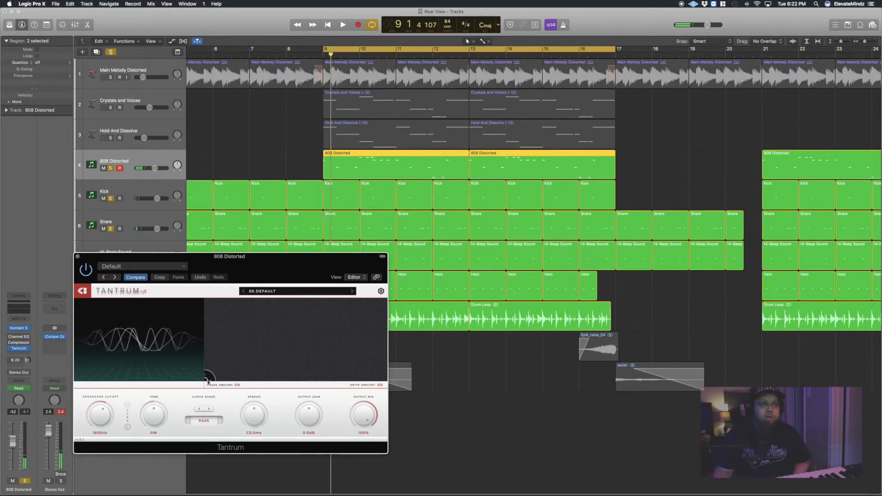
drag(241, 355, 206, 353)
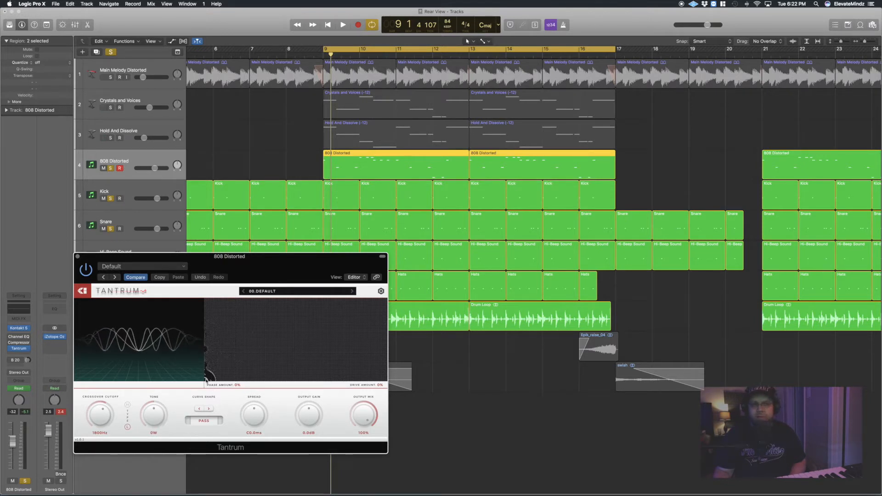
key(space)
drag(206, 380, 214, 360)
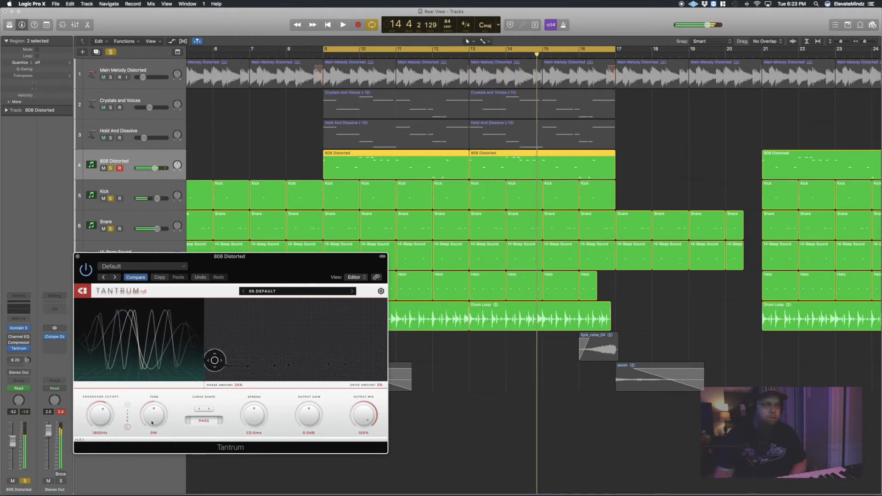
- Raise Tantrum's phase to about 38% and drive to 25% during playback, and lower the crossover cutoff to about 430 Hz
key(space)
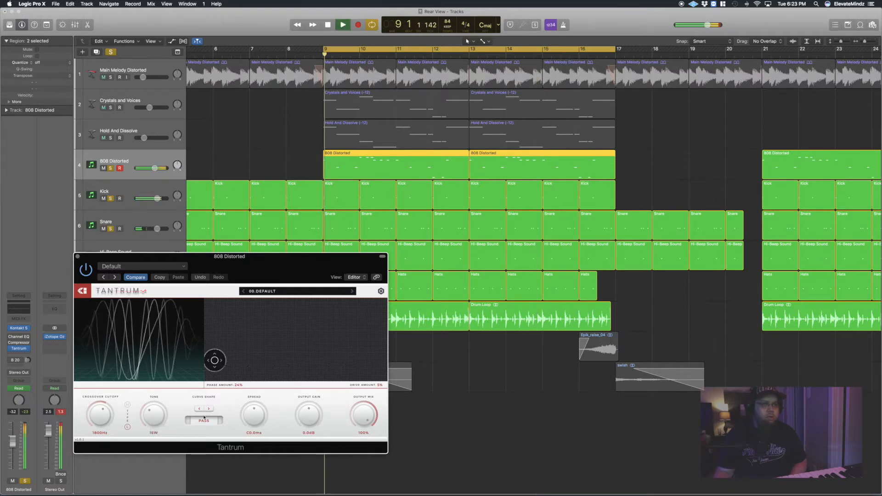
drag(217, 364, 249, 354)
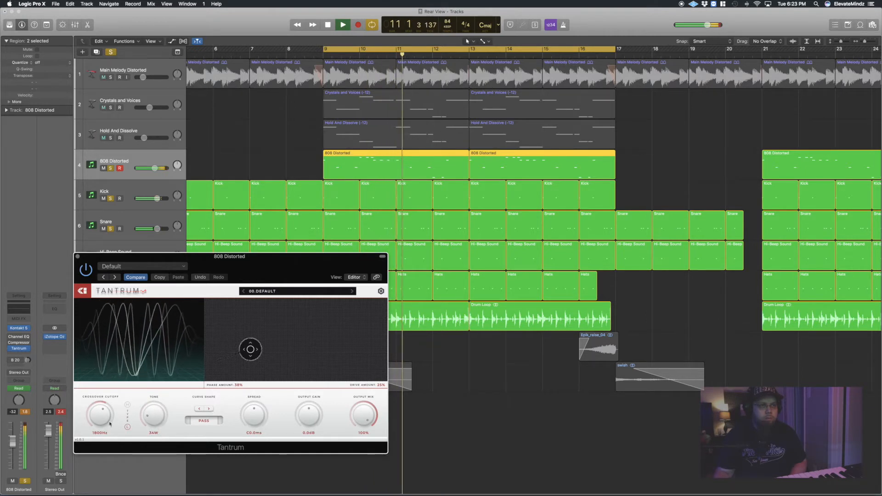
drag(107, 418, 108, 442)
key(space)
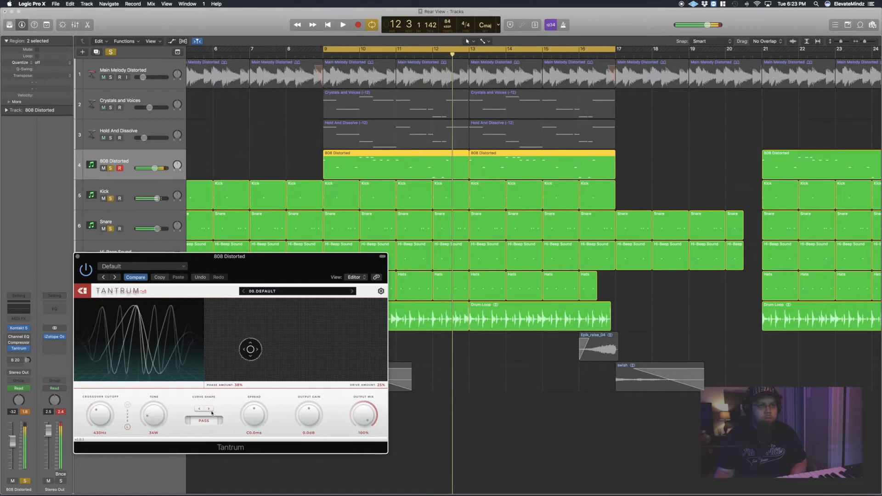
- Audition Tantrum's Tape curve with output gain at about -9.2 dB, phase at 14% and drive at 13%
key(space)
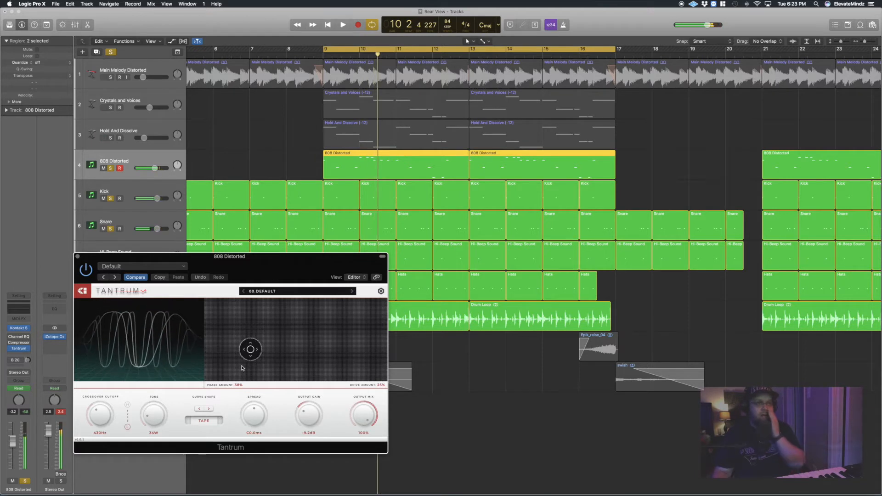
drag(252, 354, 230, 370)
key(space)
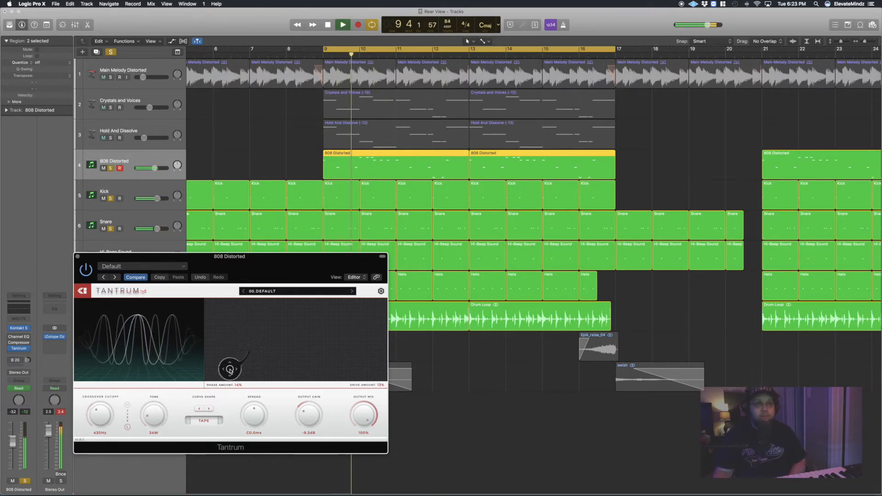
click(319, 294)
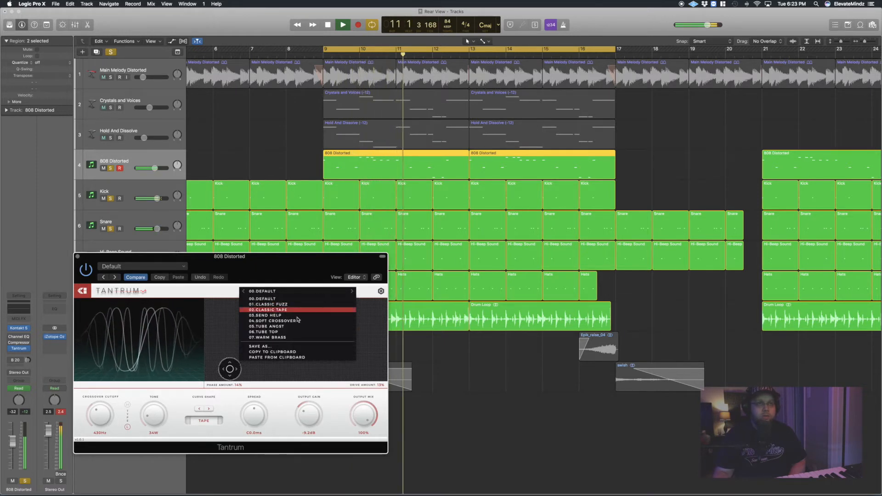
click(197, 294)
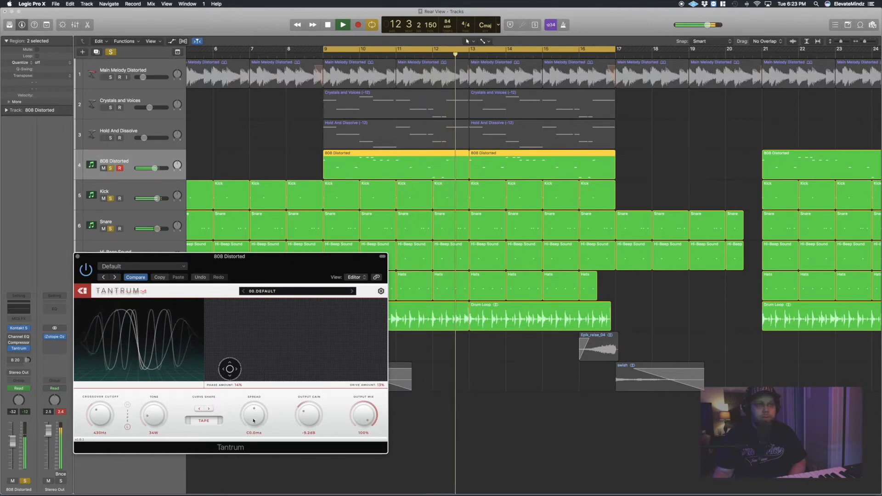
- Switch Tantrum's curve shape to Tube with an output mix of about 34.2%, and solo only the Kick alongside the 808
click(208, 408)
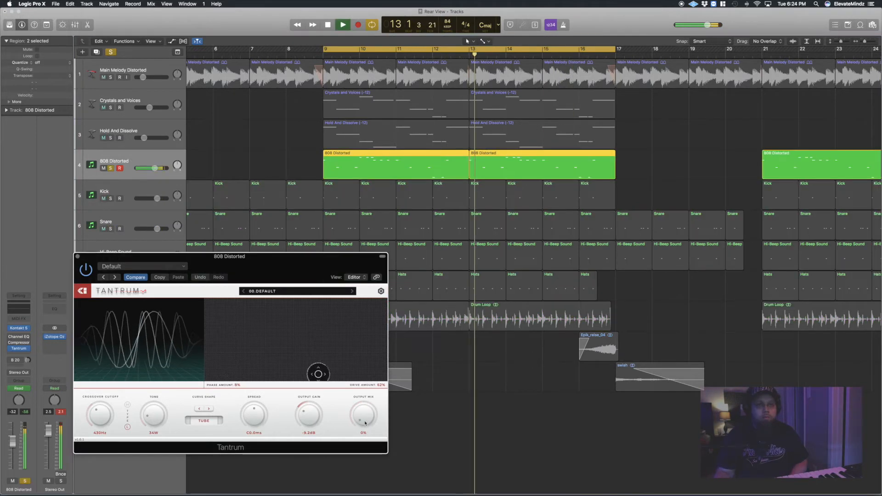
drag(363, 404, 346, 389)
click(110, 199)
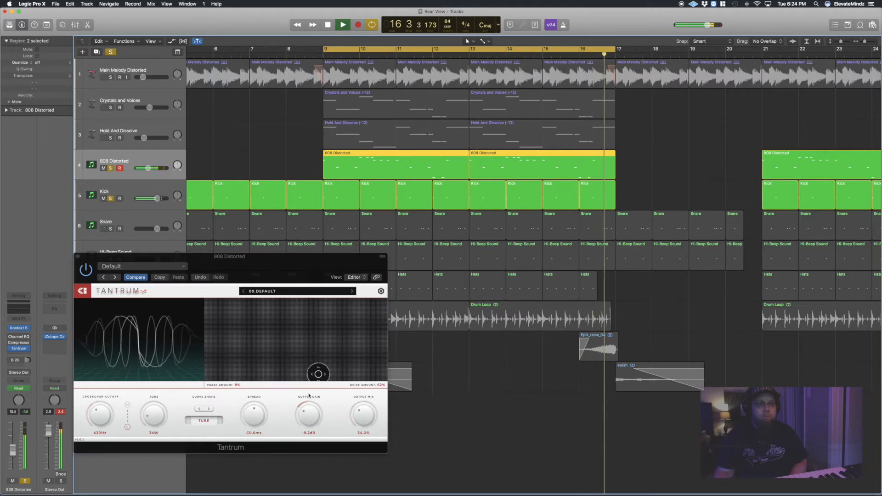
- Raise Tantrum's spread to about 93.4 ms and sweep the crossover cutoff during playback, settling at about 202 Hz
drag(250, 408, 252, 386)
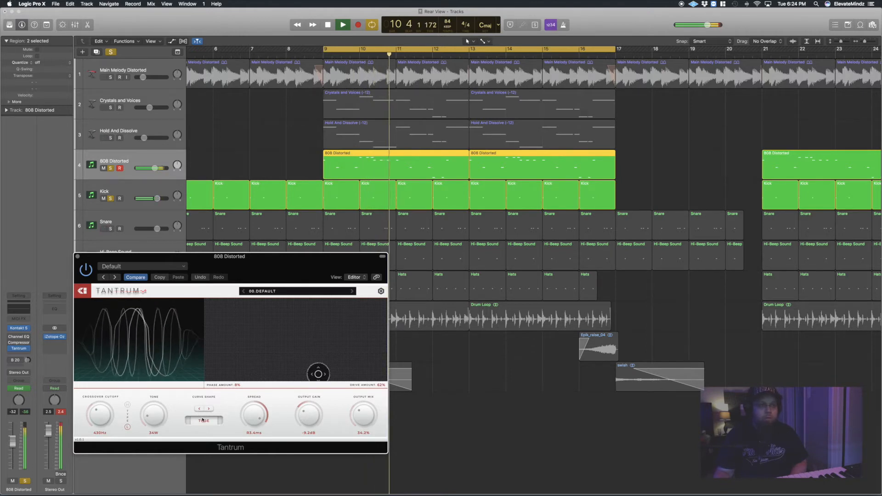
key(space)
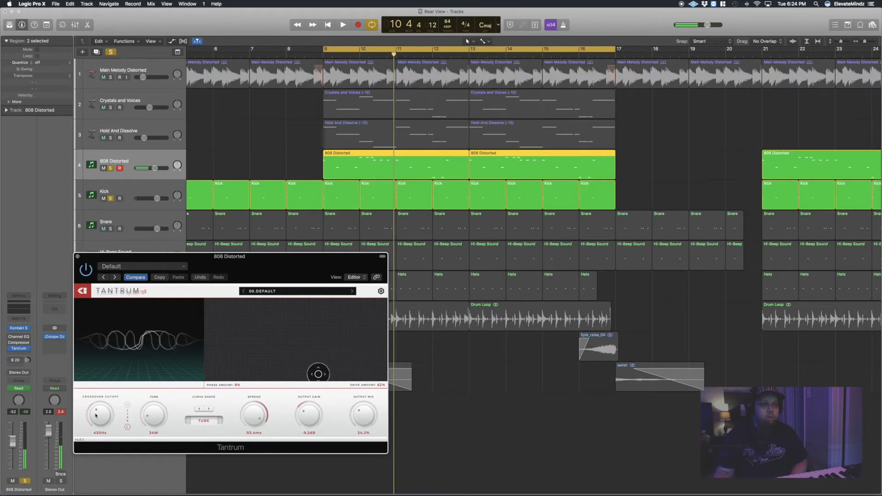
key(space)
drag(101, 418, 102, 412)
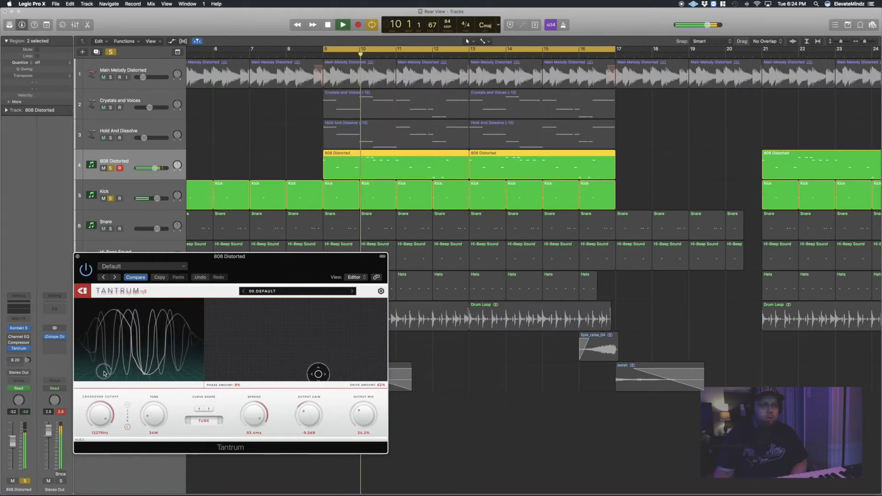
click(128, 427)
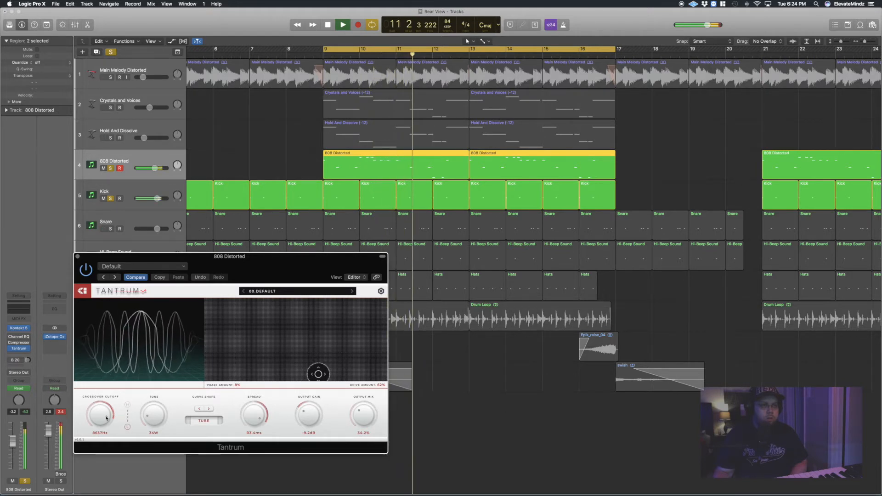
drag(107, 418, 104, 463)
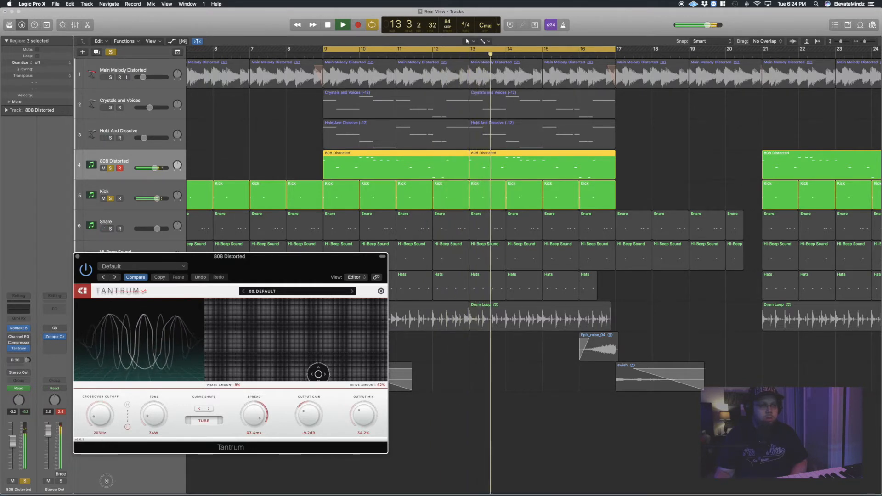
- Sweep Tantrum's tone in both directions while the 808 and kick play, settling on about 20W
drag(159, 419, 165, 377)
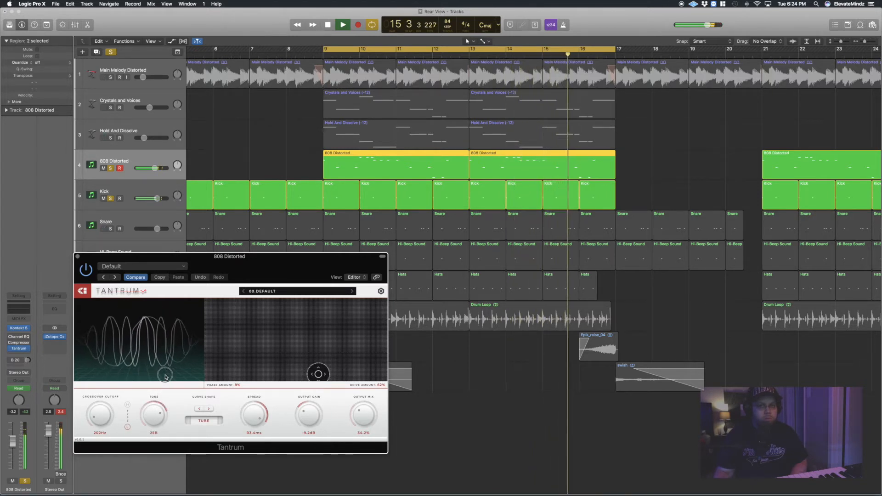
drag(166, 378, 160, 429)
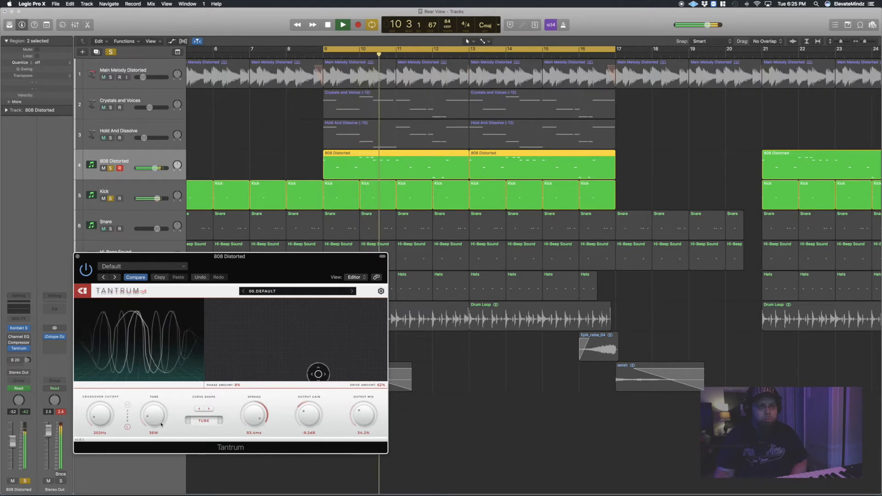
drag(158, 407, 158, 404)
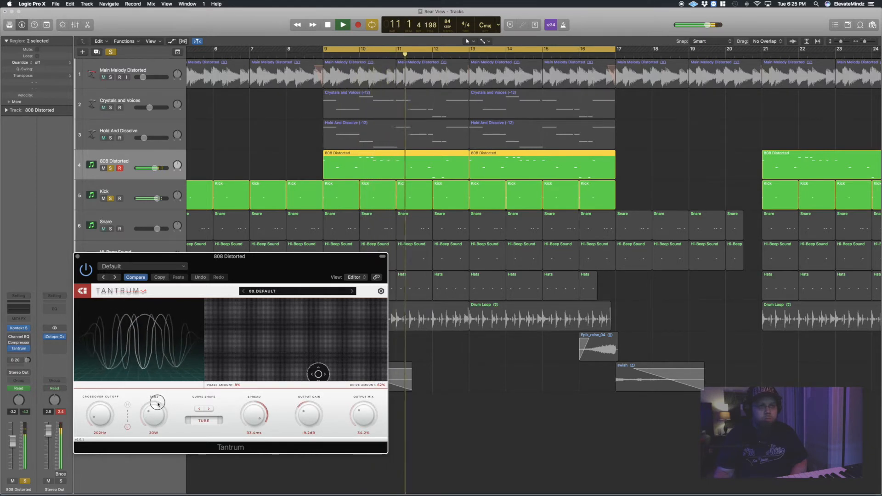
- Set Tantrum's output gain to about -9.7 dB and output mix to about 63%, and solo the Snare track as well
drag(309, 417, 310, 421)
drag(362, 406, 353, 389)
click(110, 228)
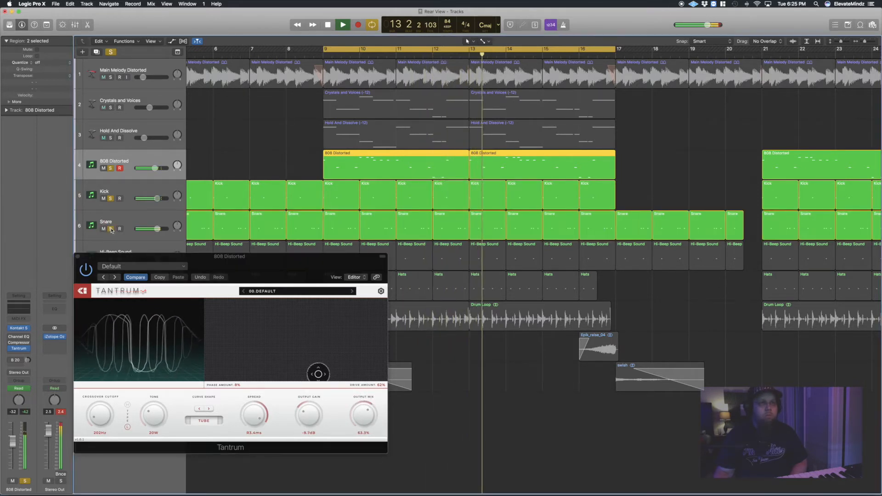
click(111, 229)
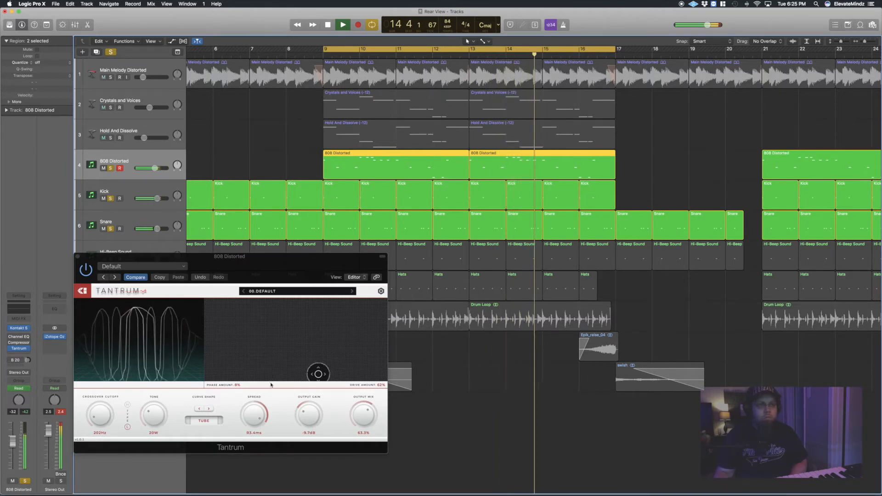
- Set Tantrum's phase to about 19%, drive to 76%, output gain to about -13.1 dB and output mix to about 22%, and stop playback
drag(318, 374, 345, 365)
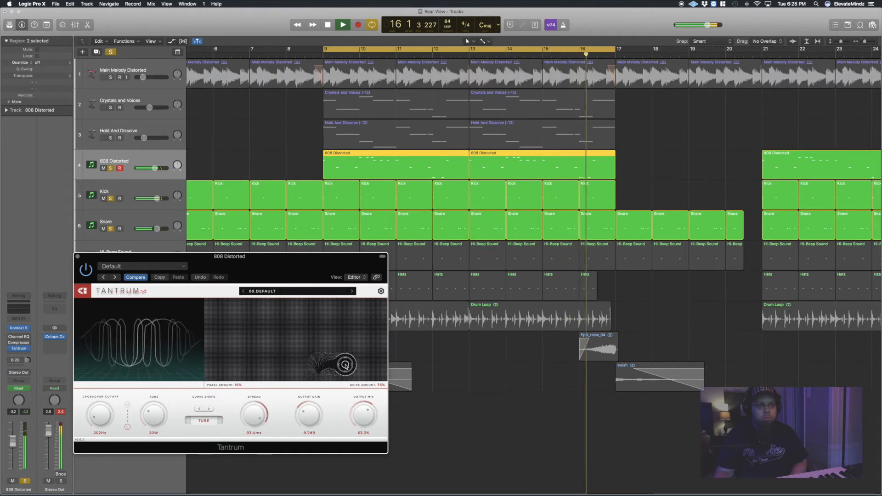
drag(363, 412, 312, 416)
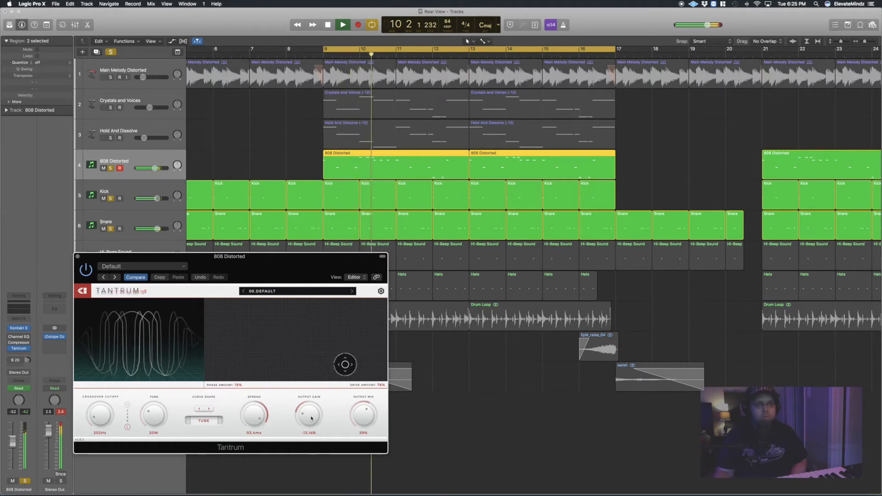
drag(366, 423, 371, 456)
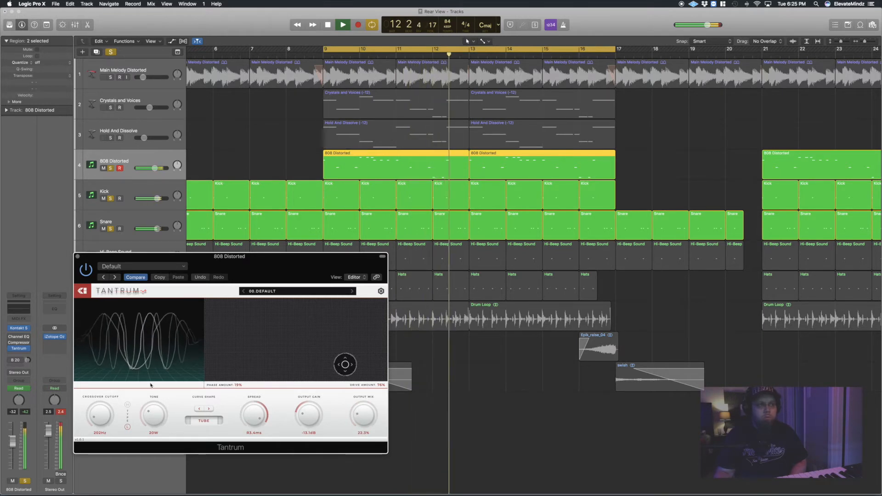
key(space)
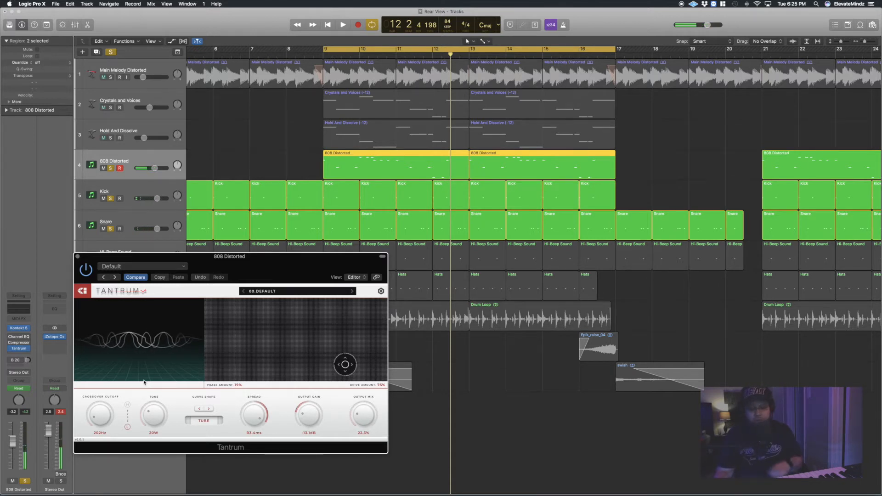
- Start playback and unsolo the Snare and 808 Distorted tracks to hear the Kick alone
key(space)
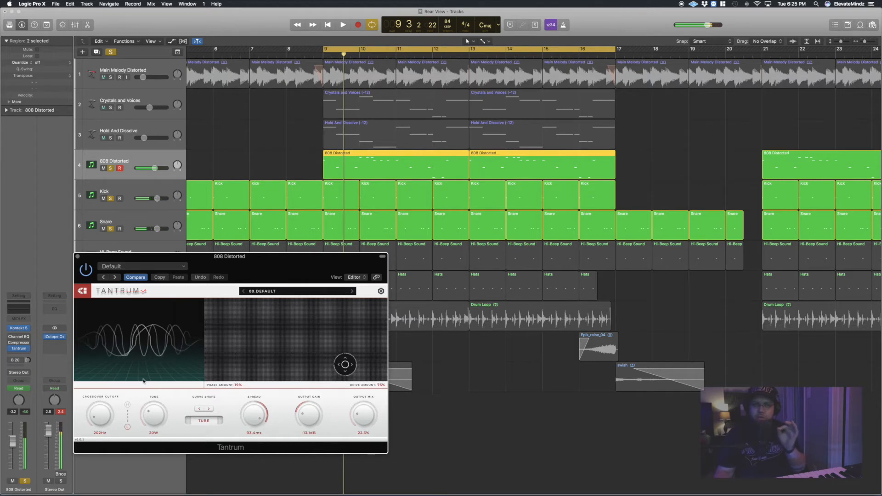
click(109, 230)
click(110, 168)
key(space)
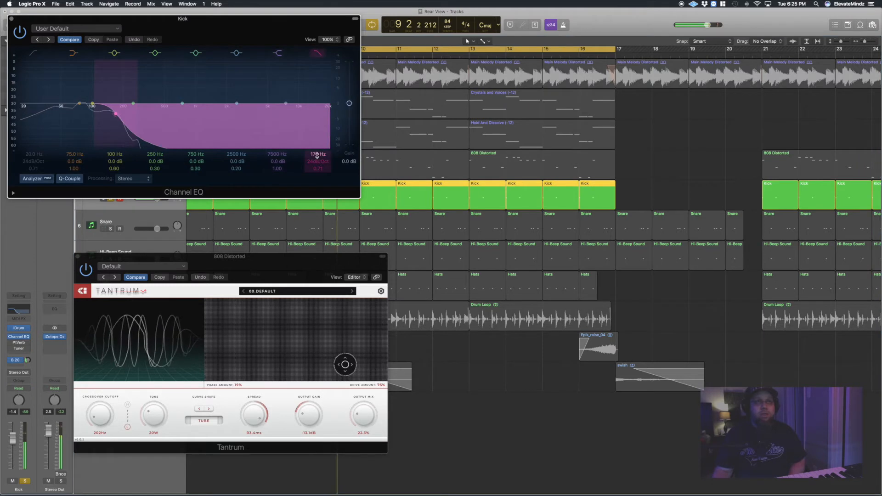
- Raise the high-cut frequency in the Kick's Channel EQ to about 350 Hz, switch that band off and close the EQ
drag(317, 155, 317, 140)
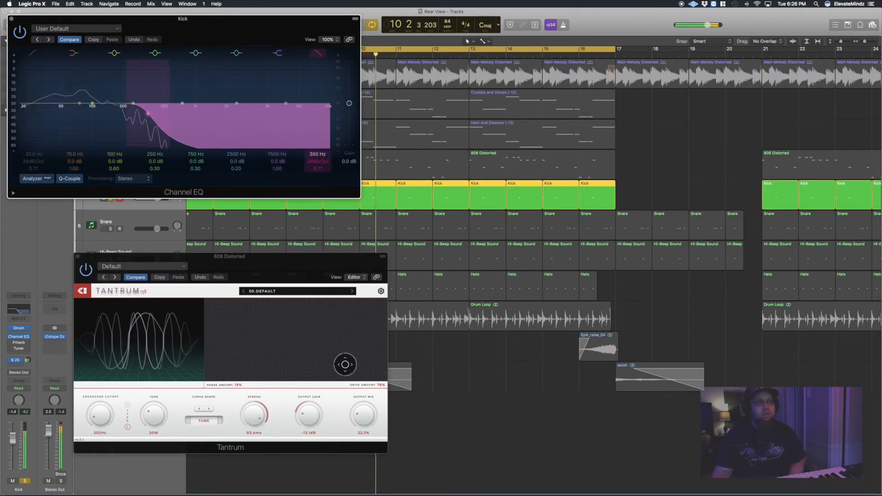
click(317, 53)
click(11, 20)
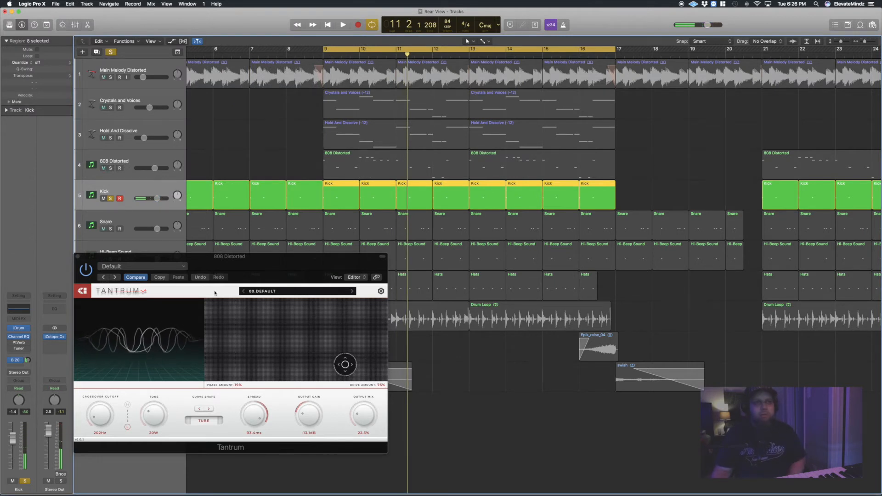
- Solo the 808 Distorted track with the Kick and lower Tantrum's output gain to about -14.8 dB during playback
click(110, 168)
key(space)
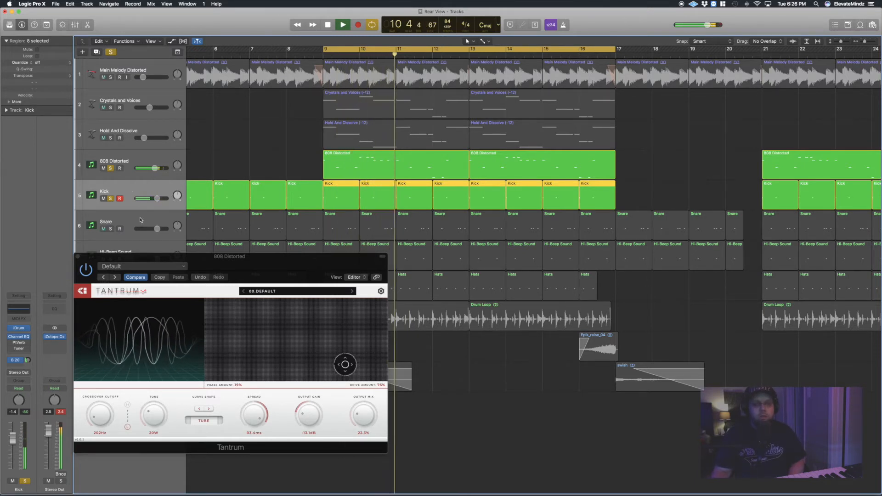
drag(306, 413, 306, 416)
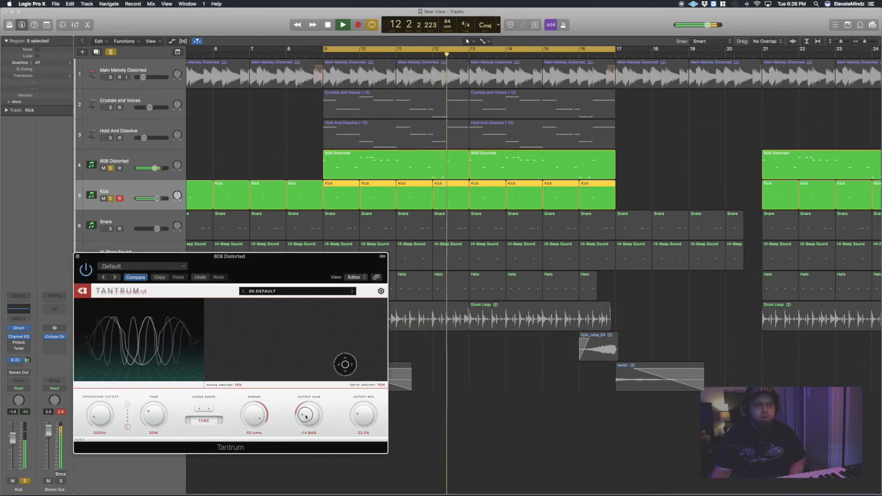
- Close Tantrum, solo the Snare, Hi-Beep Sound, Hats and Drum Loop tracks during playback, and stop
click(110, 229)
click(77, 257)
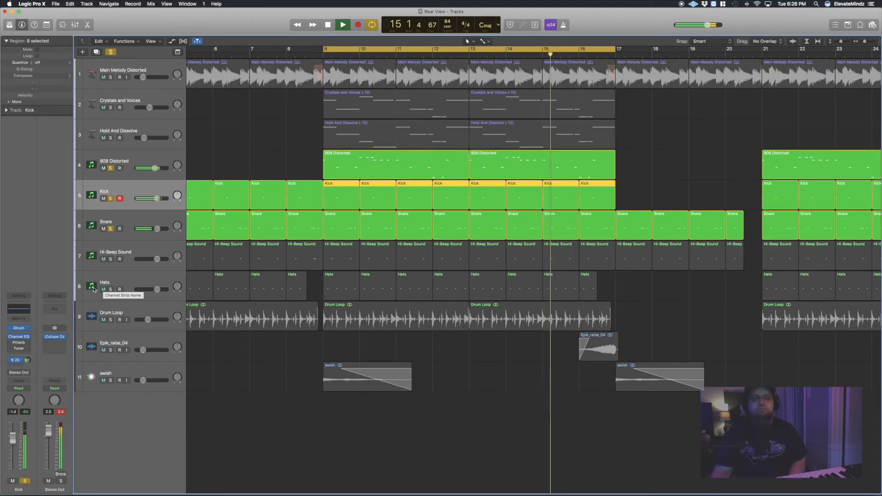
click(110, 259)
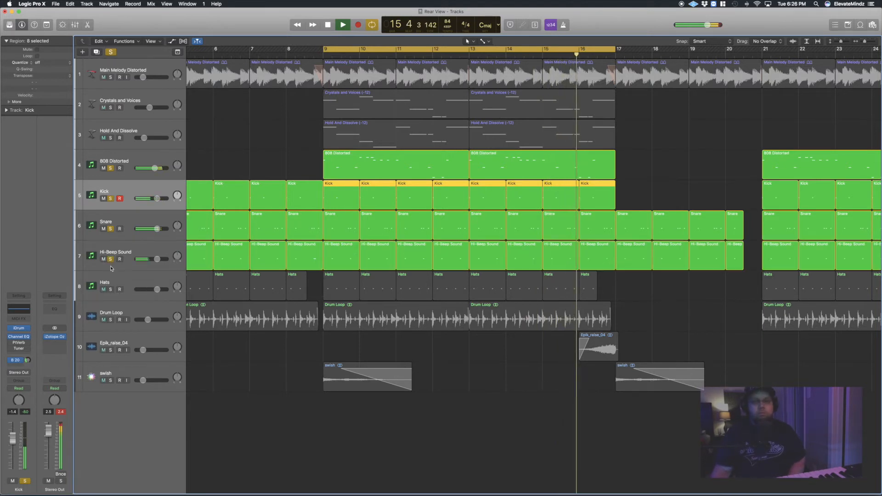
click(110, 289)
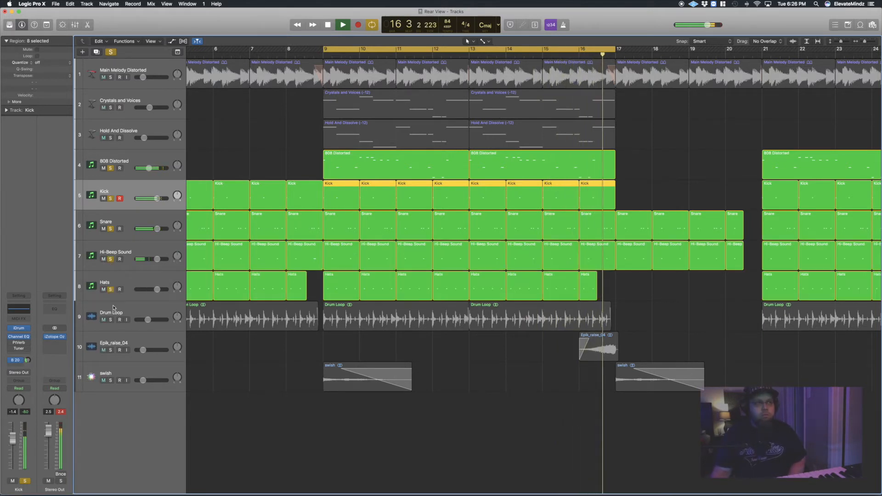
click(110, 319)
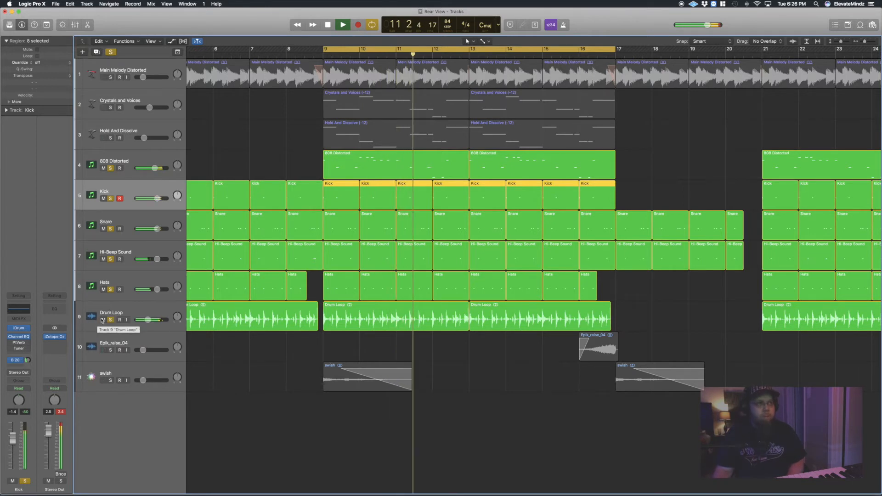
key(space)
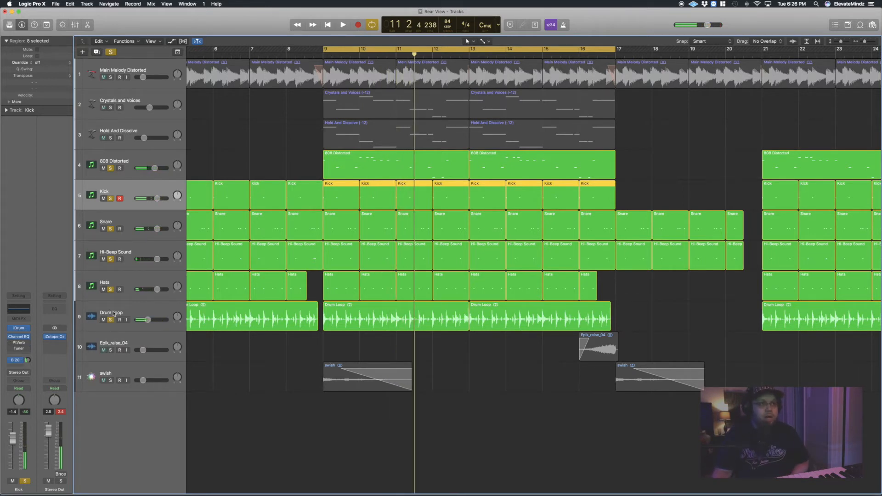
- Open the Kontakt 5 instrument on the 808 Distorted track to view its Crunchy 808 patch, and move its window aside
click(123, 160)
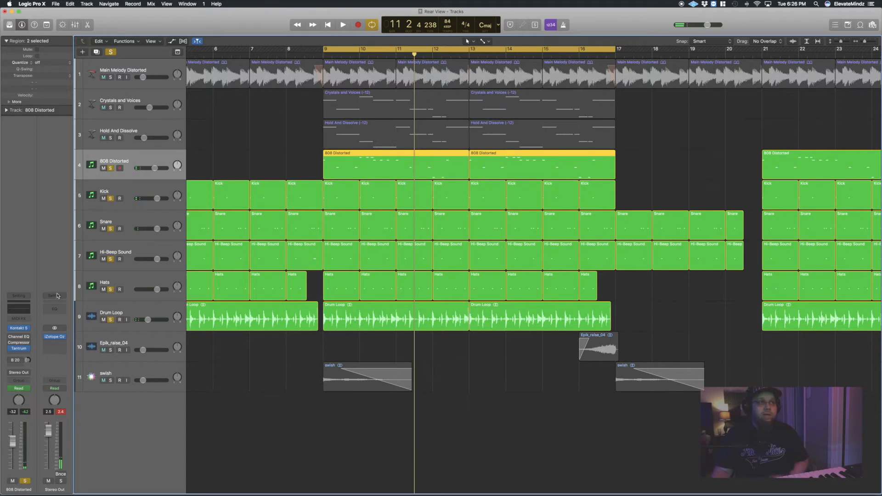
click(22, 328)
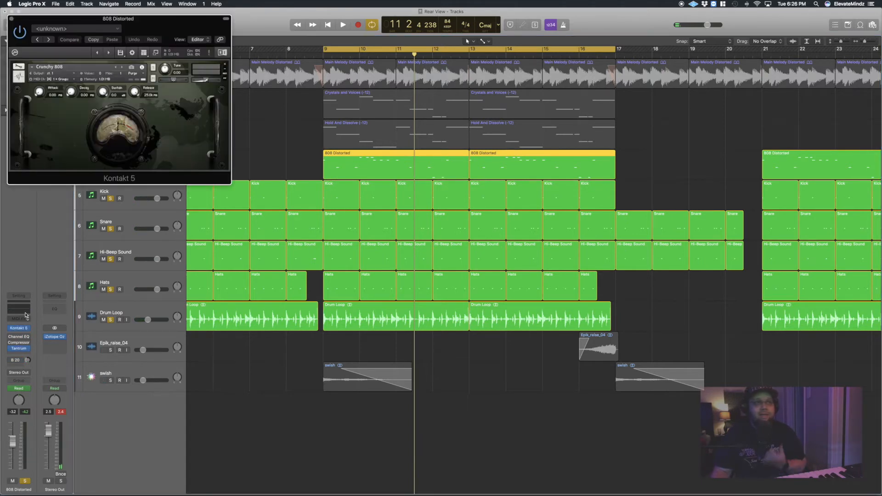
drag(12, 20, 247, 159)
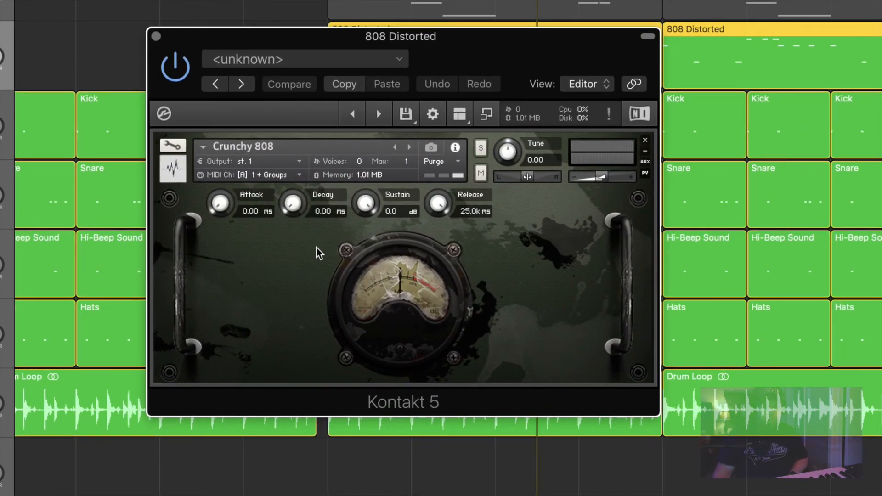
double_click(316, 247)
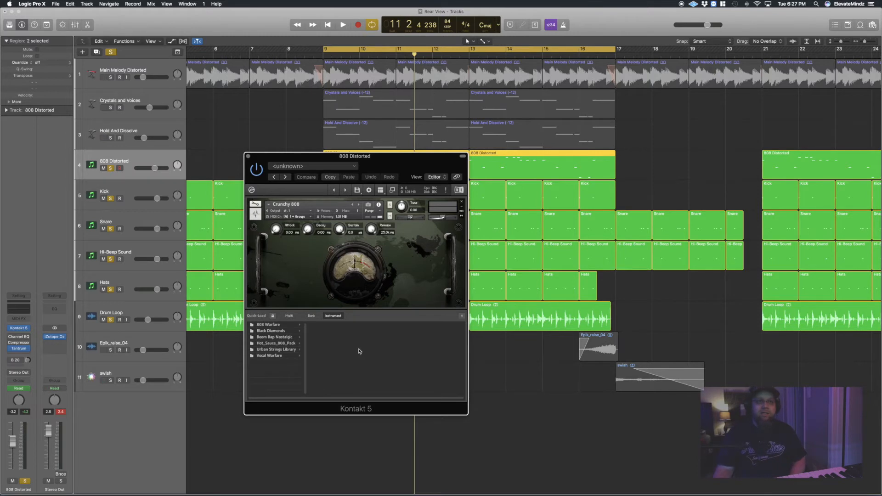
right_click(403, 289)
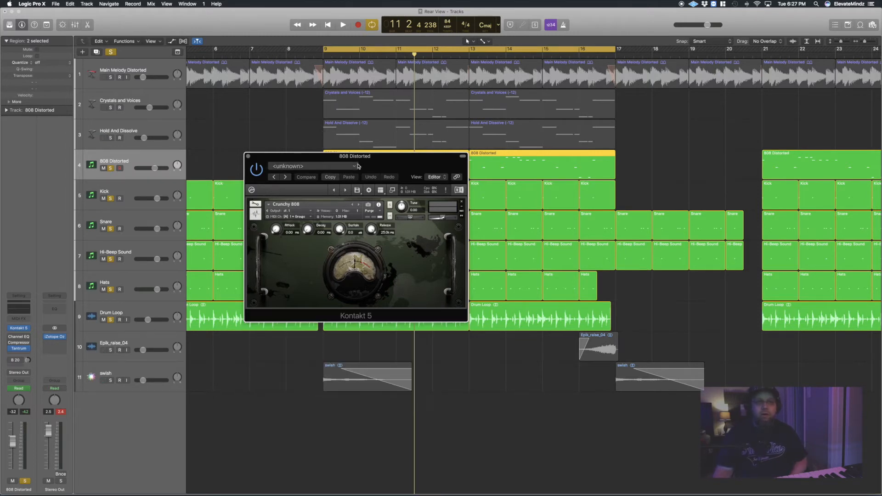
drag(362, 157, 699, 256)
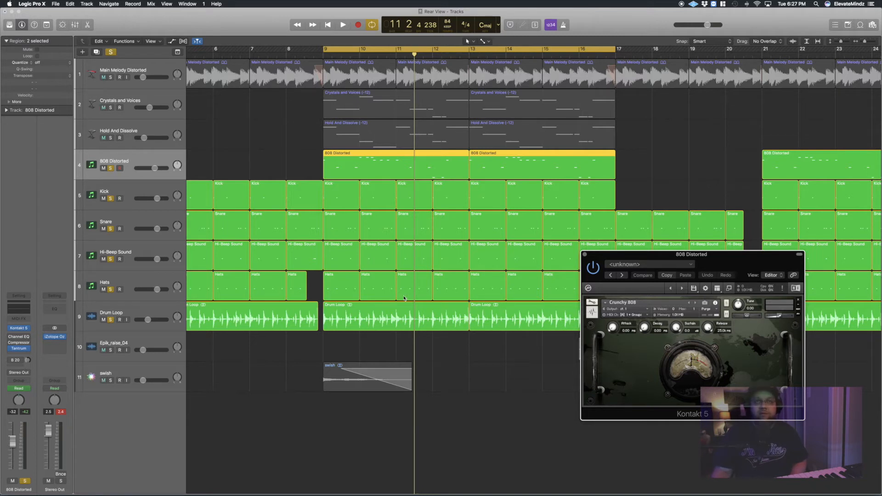
- Reopen Tantrum on the 808 Distorted track, set its spread to about 14.0 ms and briefly audition the mix
click(20, 349)
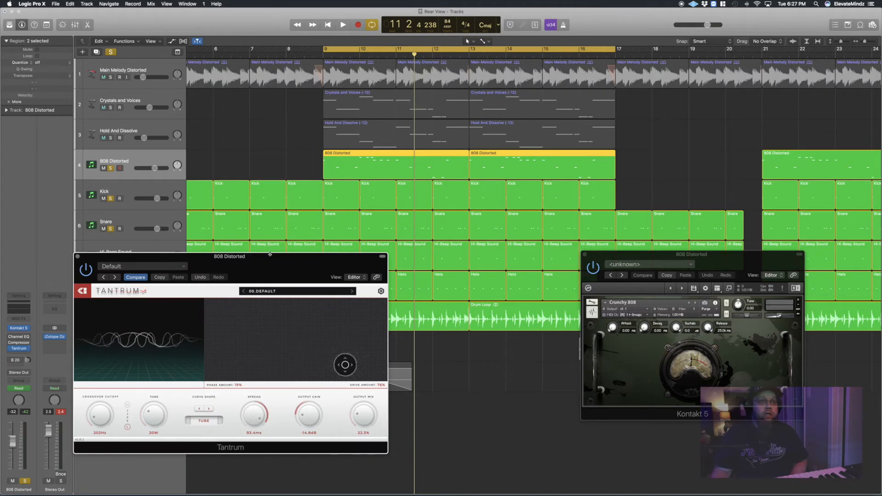
drag(271, 265, 390, 231)
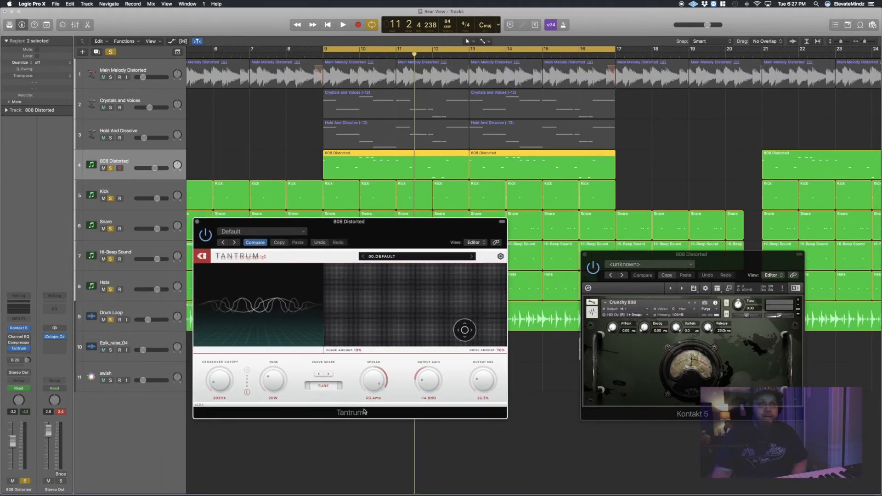
key(space)
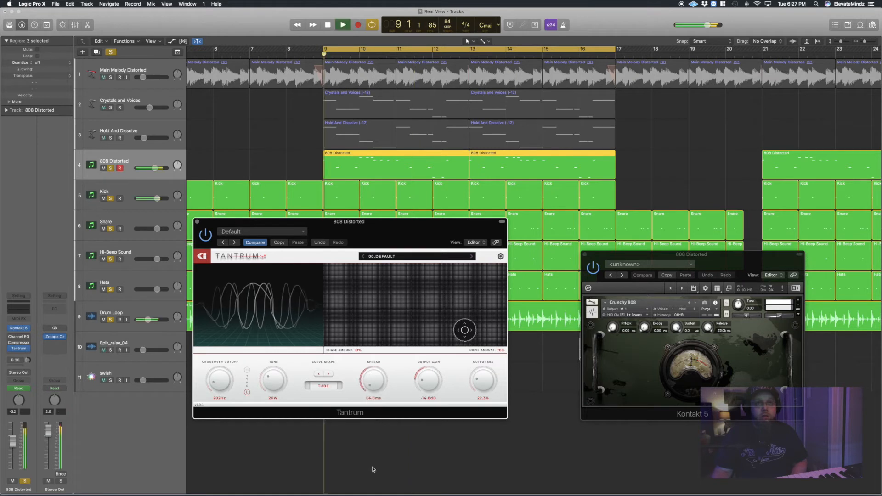
key(space)
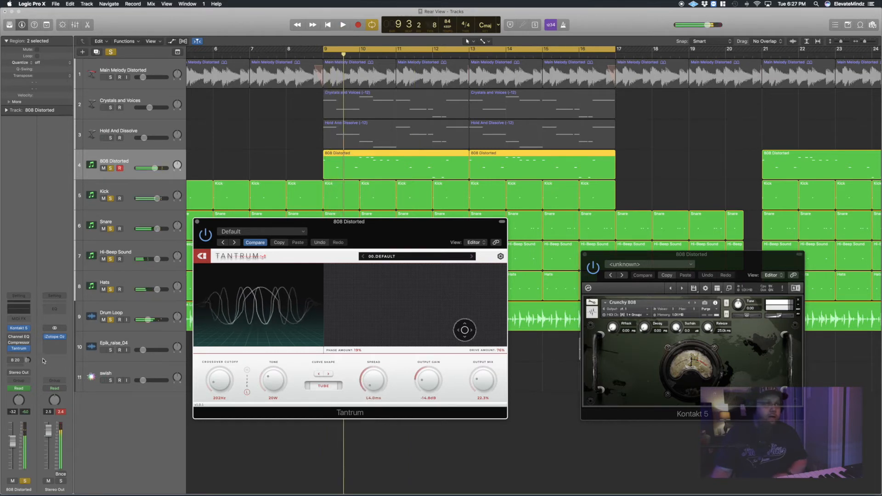
- Insert the stereo Infected Mushroom Wider plug-in after Tantrum on the 808 Distorted track and move its window below the tracks
click(23, 354)
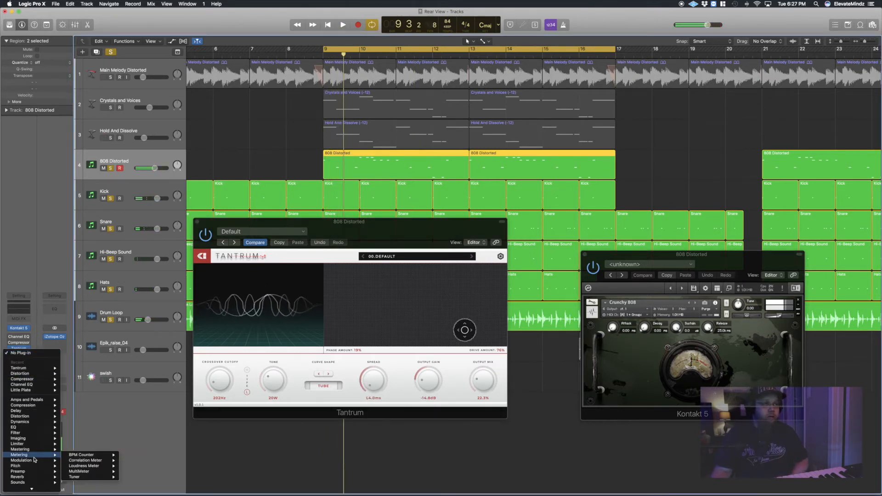
mouse_move(33, 460)
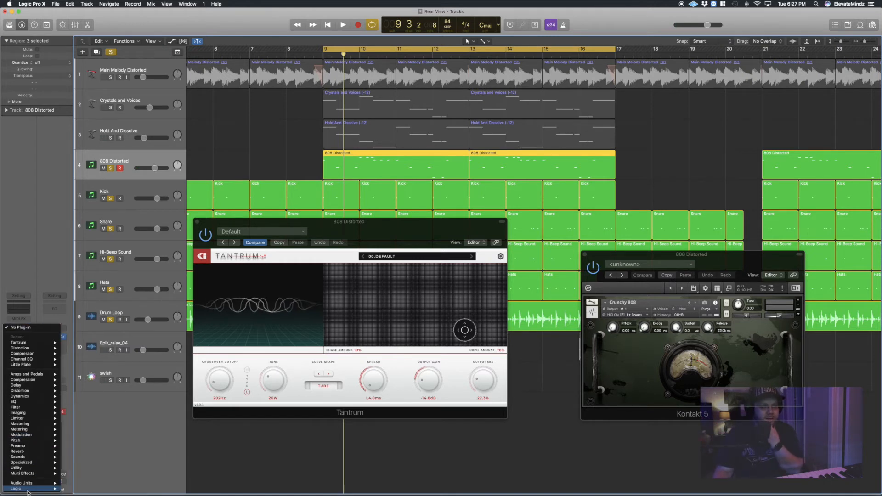
mouse_move(32, 489)
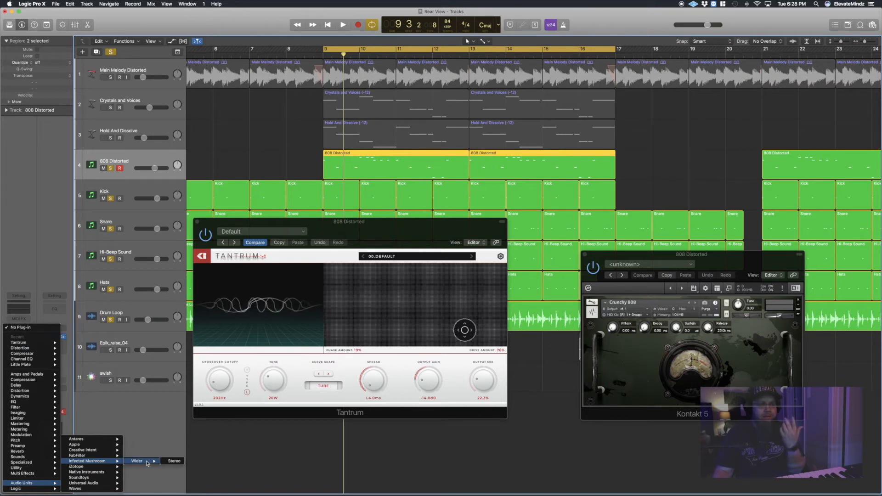
click(173, 462)
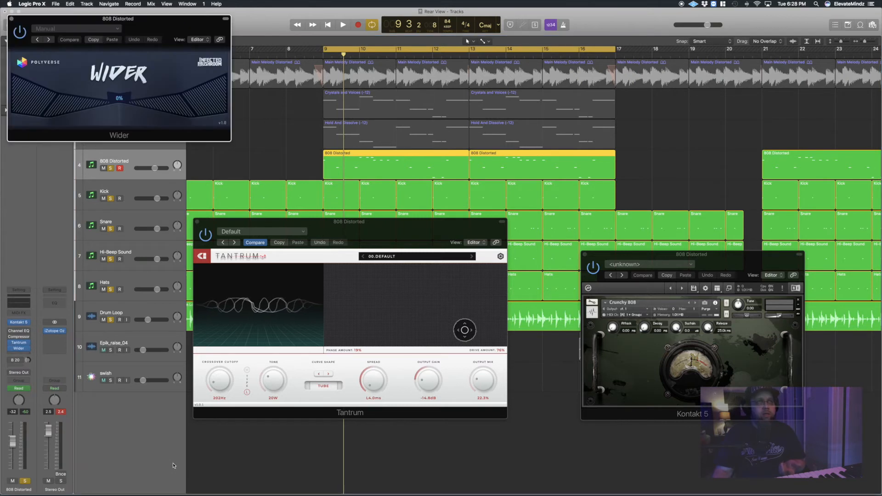
drag(155, 21, 314, 325)
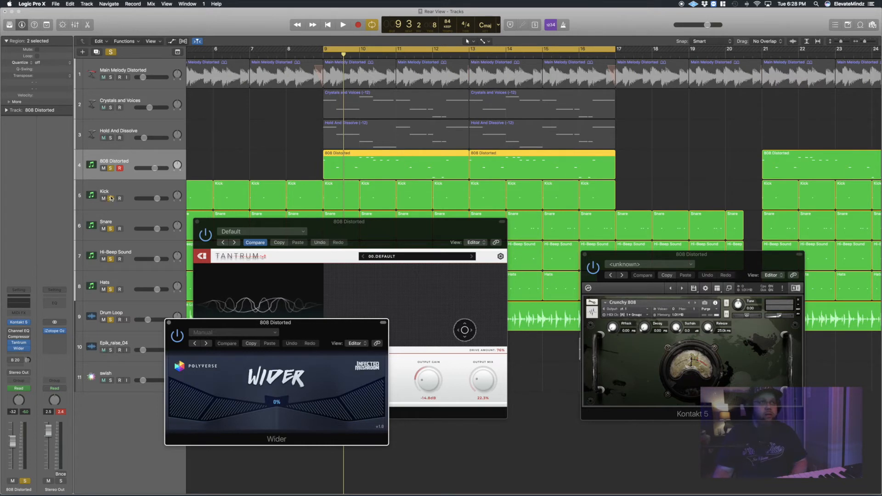
- Unsolo the Kick, Snare, Hi-Beep Sound, Hats and Drum Loop tracks and play the 808 alone
drag(113, 195, 109, 320)
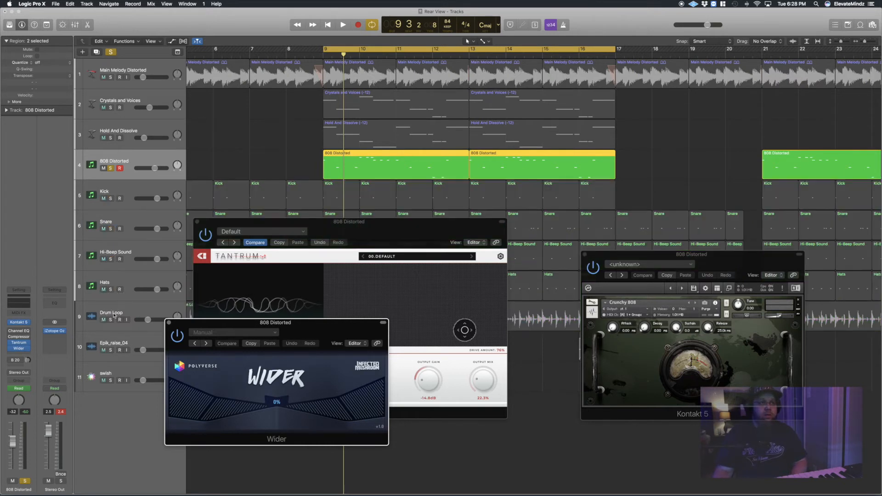
key(space)
key(space)
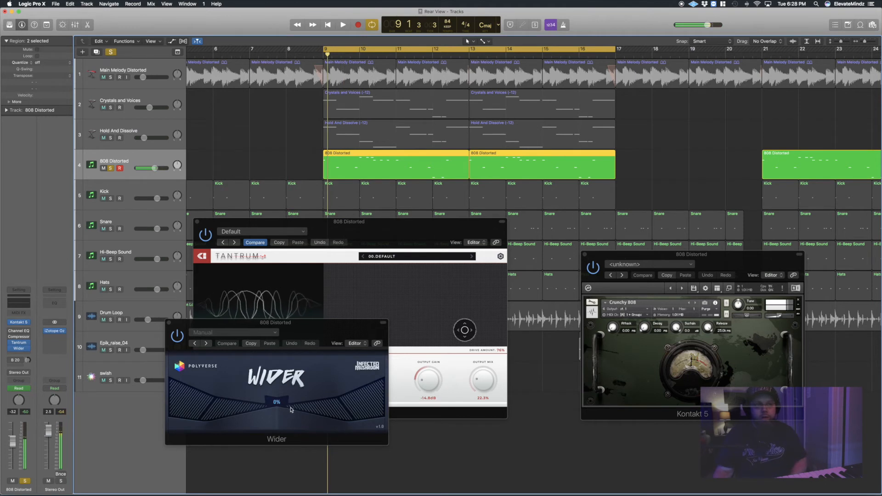
key(space)
- Try different width amounts in Wider while the 808 plays, settling on 122%
drag(291, 409, 342, 436)
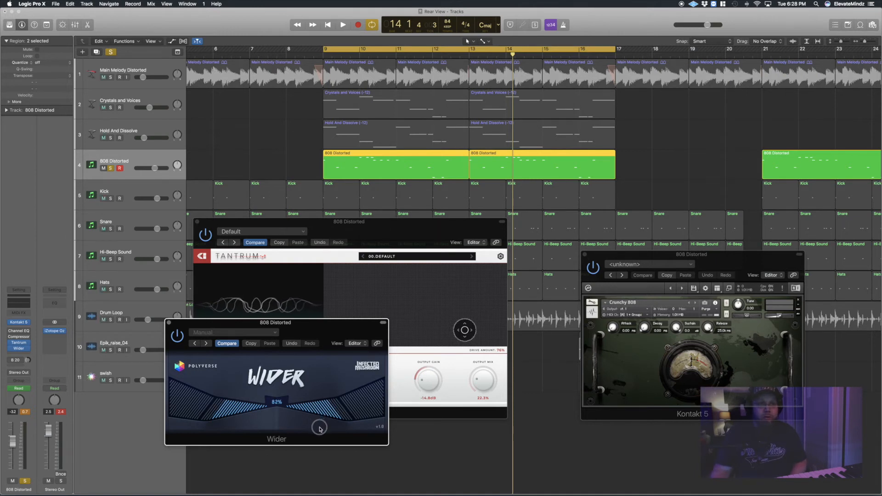
key(space)
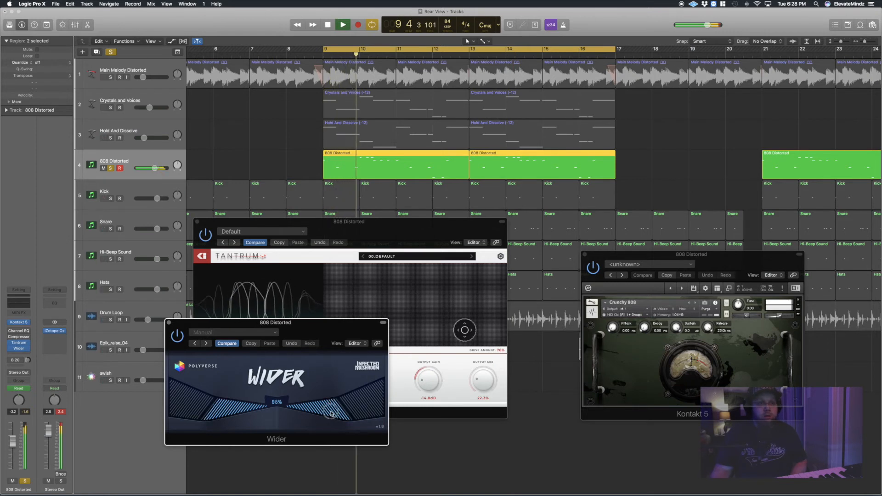
drag(327, 414, 345, 413)
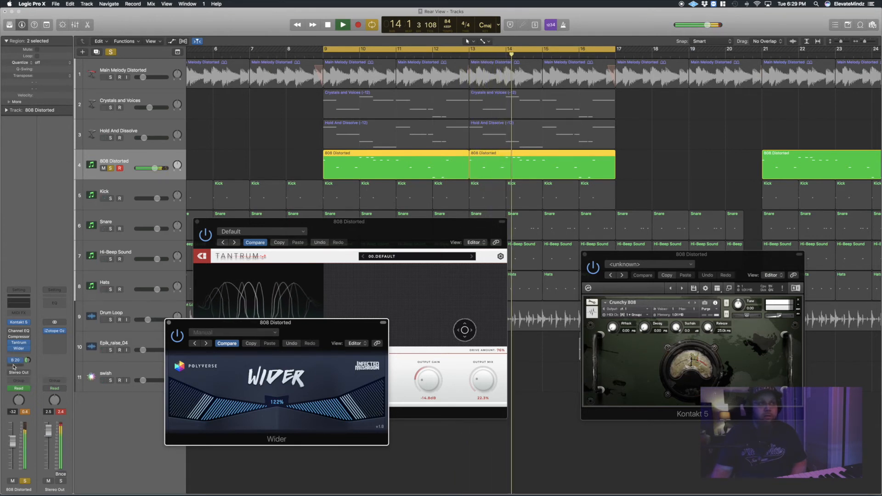
- Adjust the 808 Distorted track's Bus 20 plate reverb send and its volume fader during playback
click(28, 361)
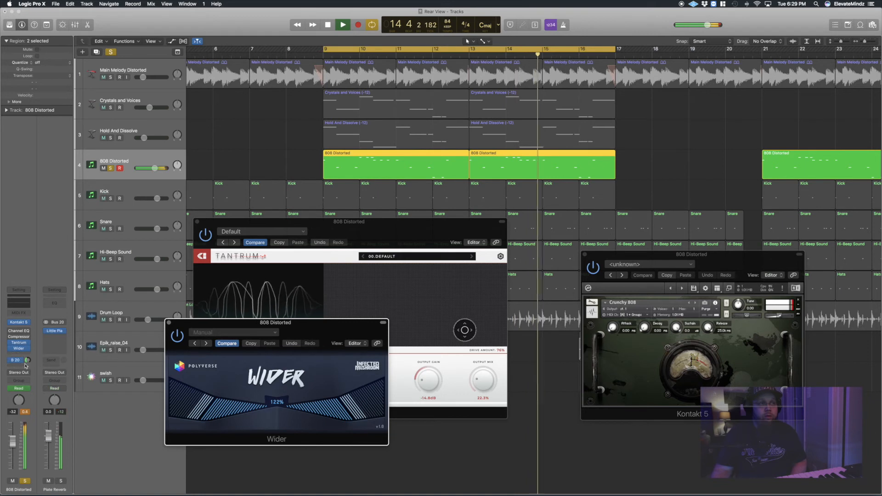
drag(28, 361, 28, 362)
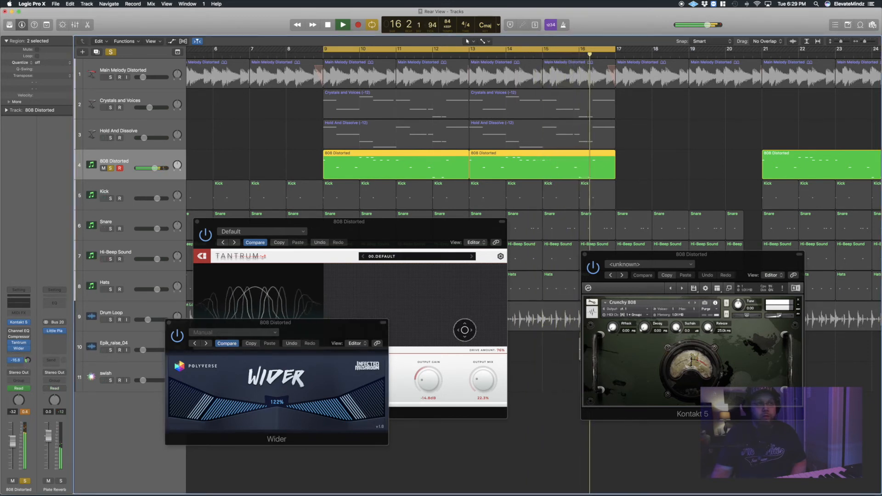
drag(12, 442, 12, 449)
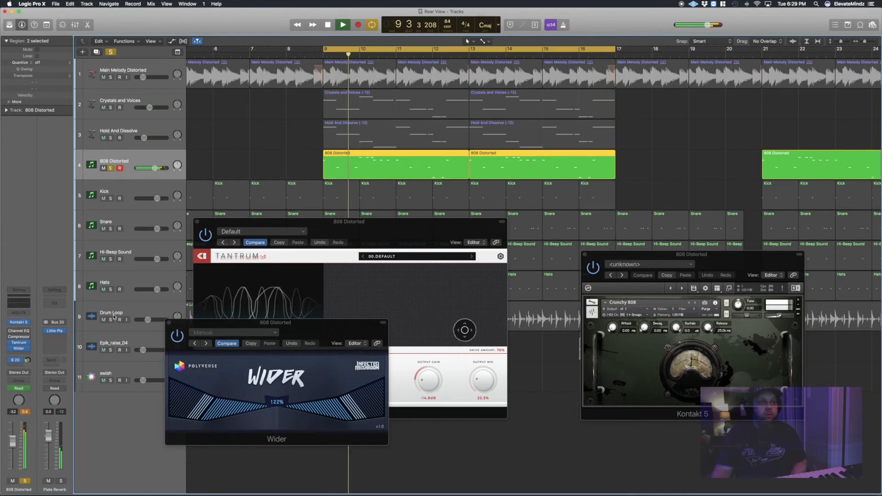
- Solo the Kick, Snare, Hi-Beep Sound, Hats and Drum Loop tracks again alongside the 808
click(110, 198)
drag(109, 278, 111, 319)
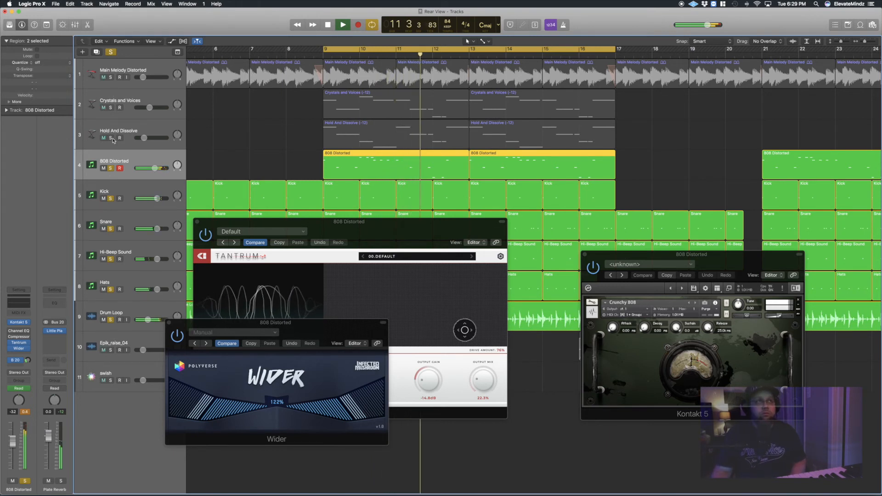
- Solo the Hold And Dissolve and Crystals and Voices tracks alongside the 808 and drums during playback
click(111, 138)
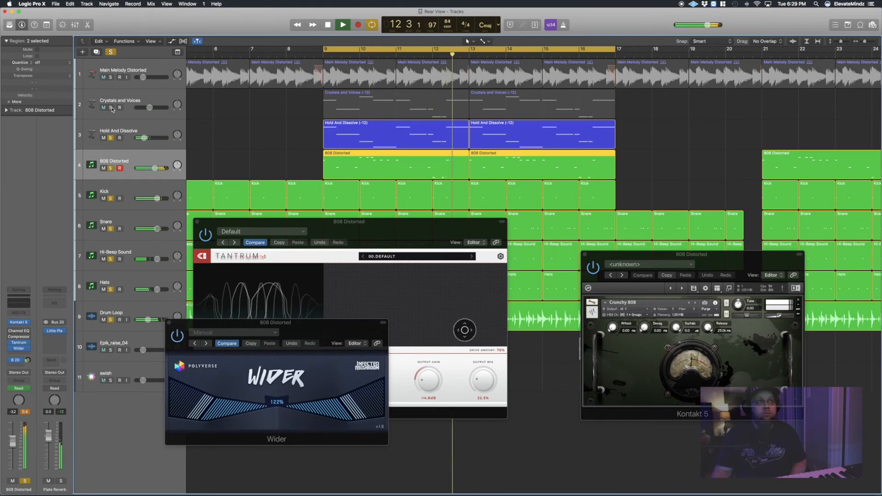
click(111, 108)
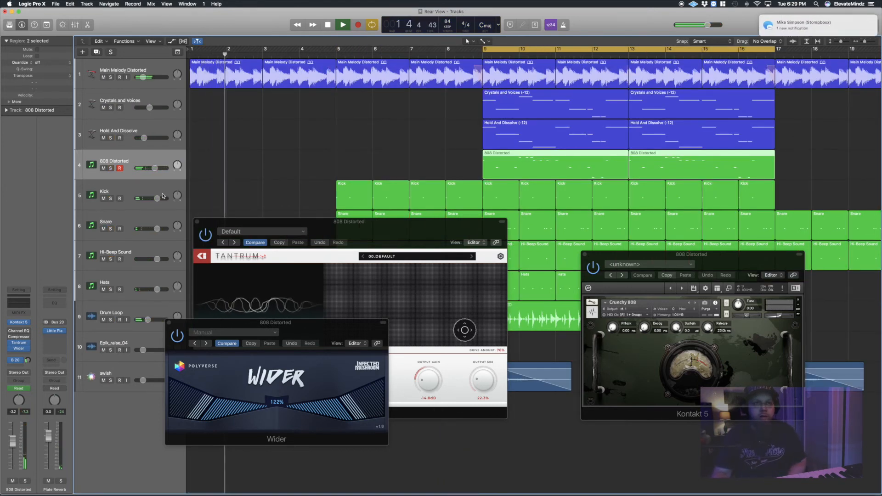
- With Wider closed, set Tantrum's output mix to 46.3% and output gain to -15.6 dB during playback, and stop at the project start
click(169, 322)
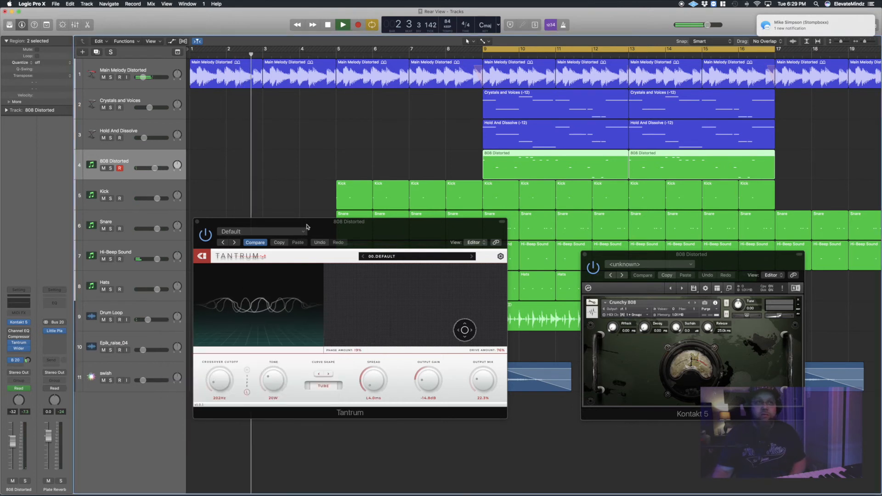
drag(300, 237, 328, 260)
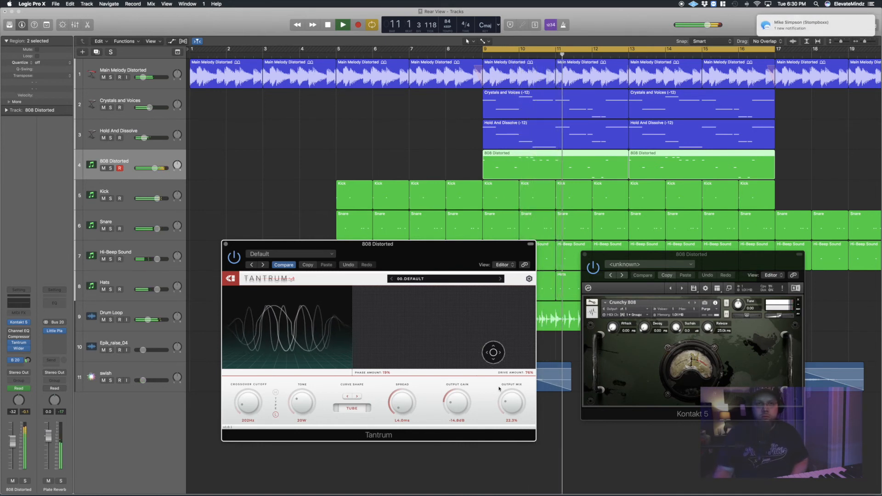
drag(510, 403, 509, 385)
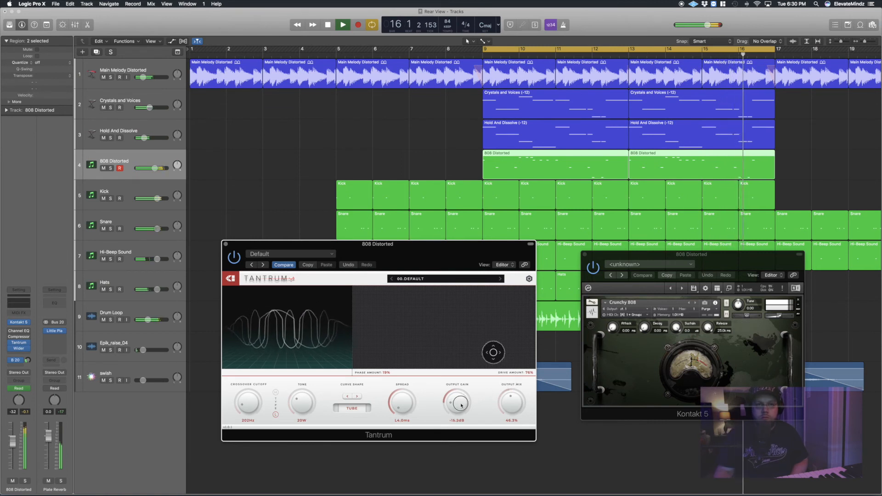
drag(461, 404, 459, 406)
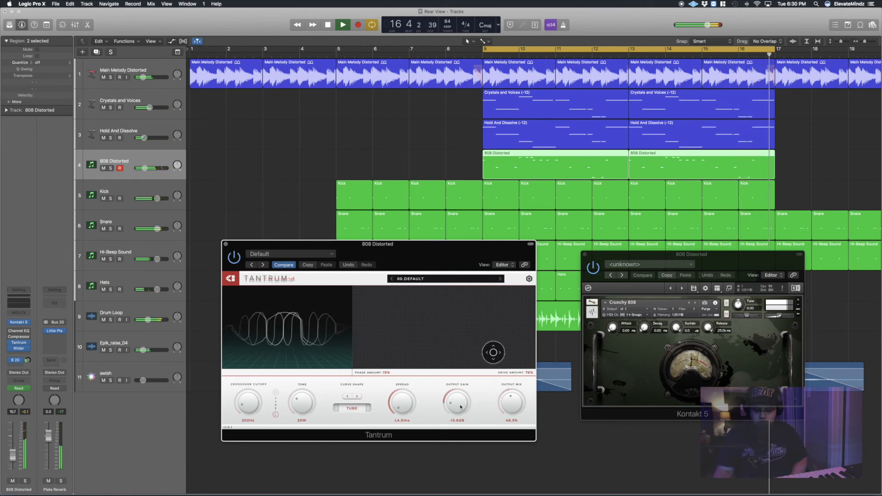
key(space)
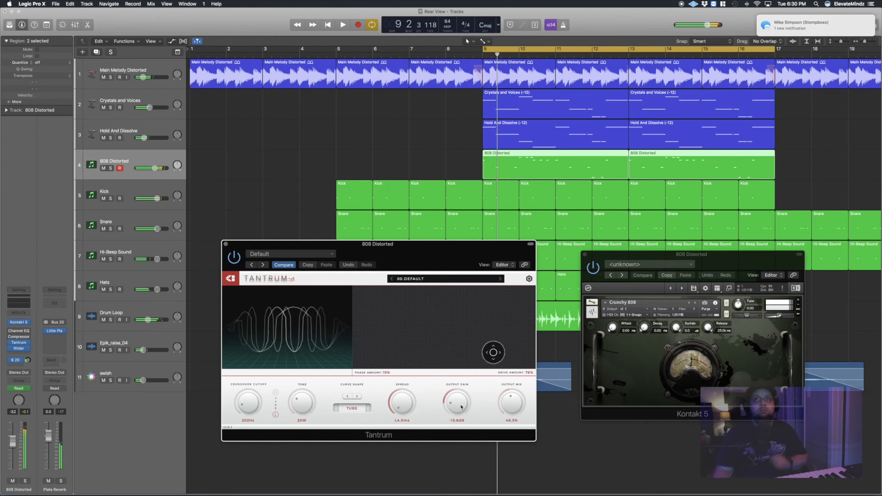
key(Return)
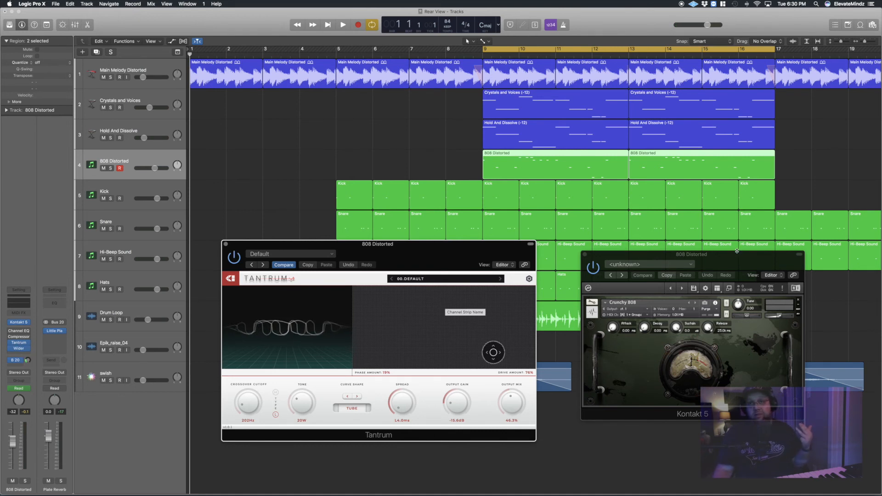
- Arrange the 808's Kontakt 5, Tantrum and Wider plug-in windows over the arrangement so that all three can be seen
drag(735, 258, 713, 265)
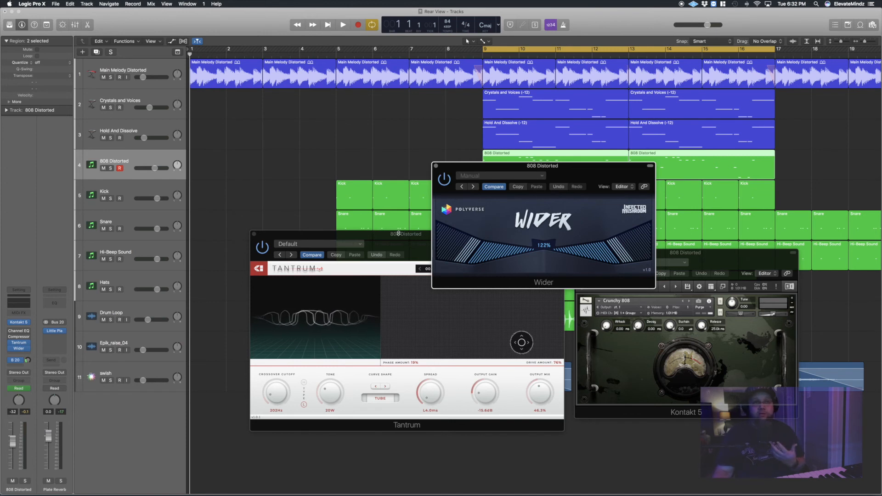
drag(398, 233, 382, 238)
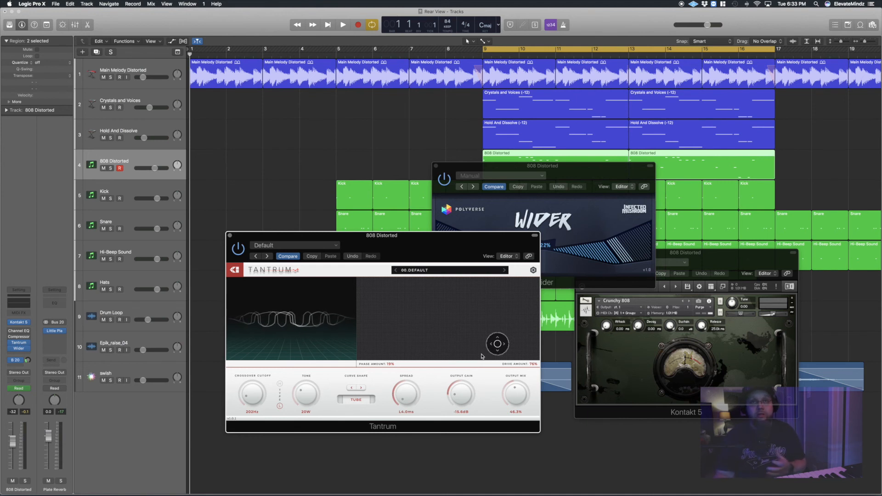
click(583, 172)
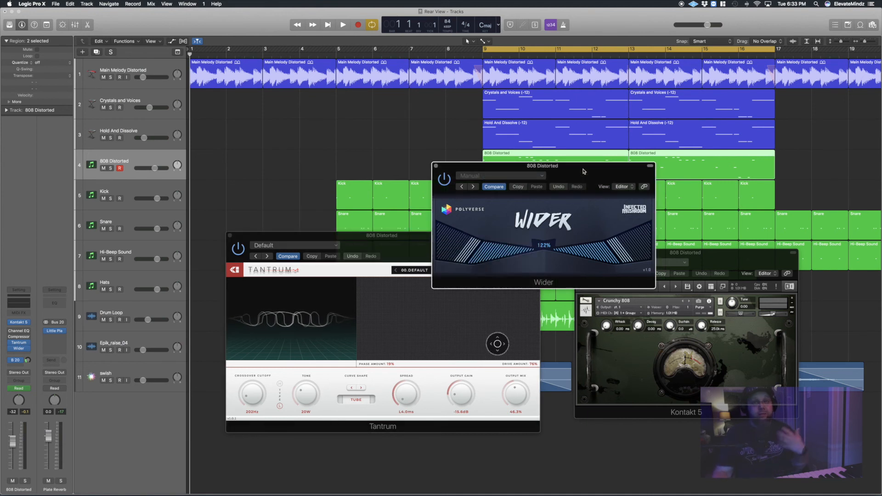
drag(578, 172, 566, 165)
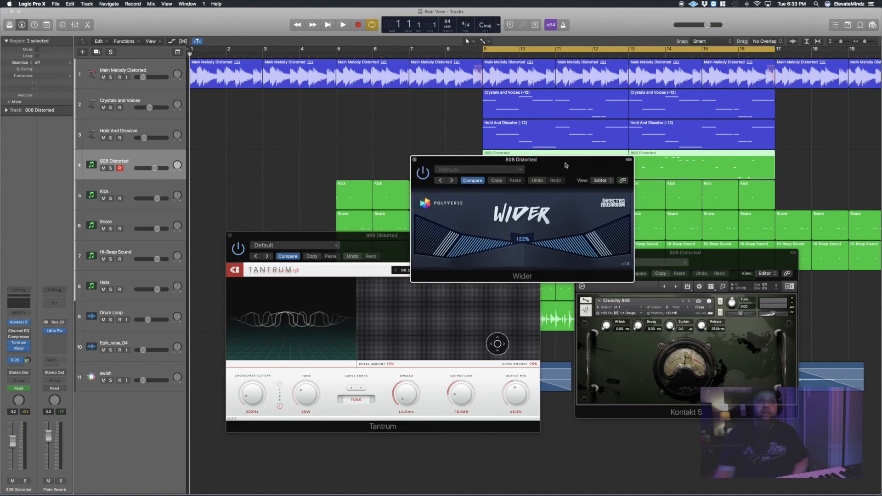
- Bring the Tantrum, Kontakt 5 and Wider windows to the front in turn to review the 808's plug-in chain
click(368, 237)
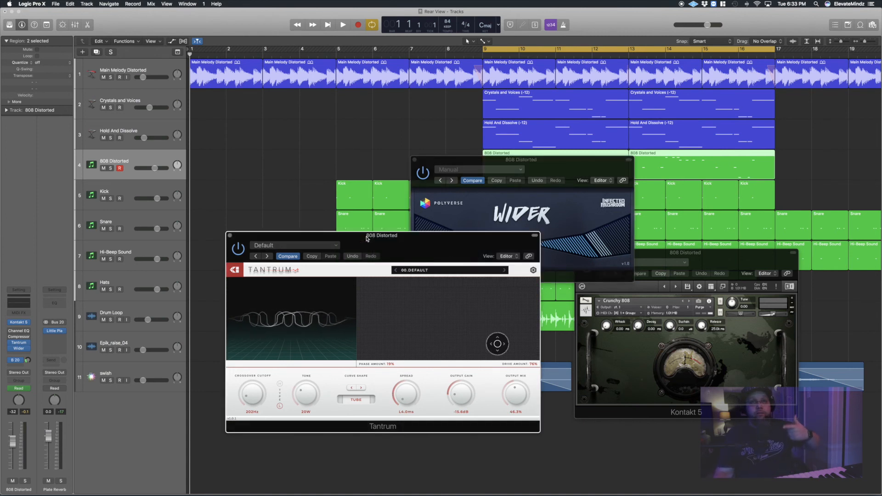
click(713, 261)
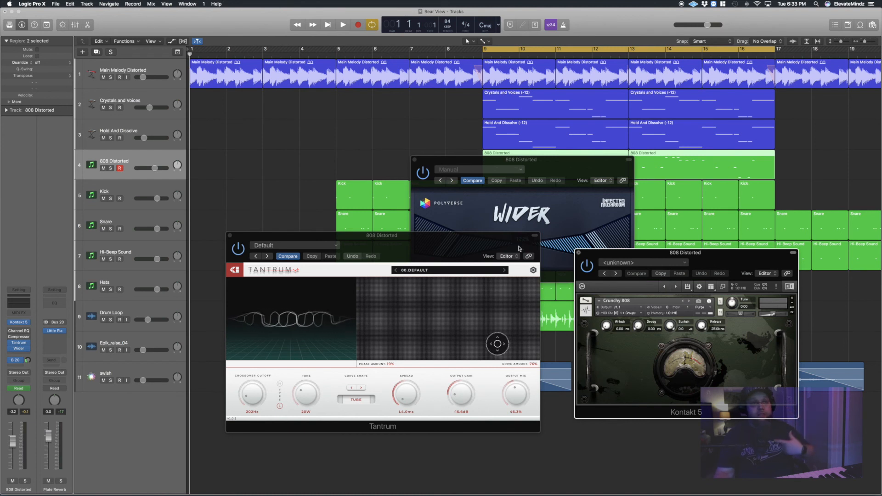
click(461, 245)
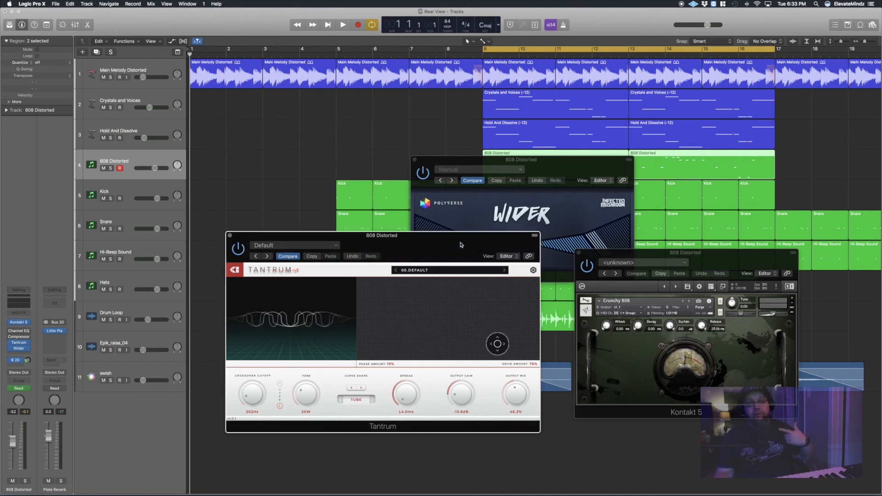
click(558, 167)
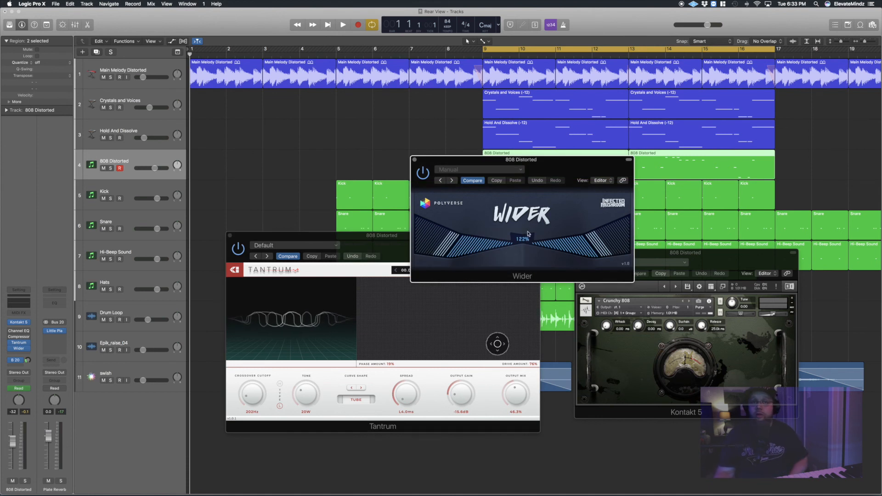